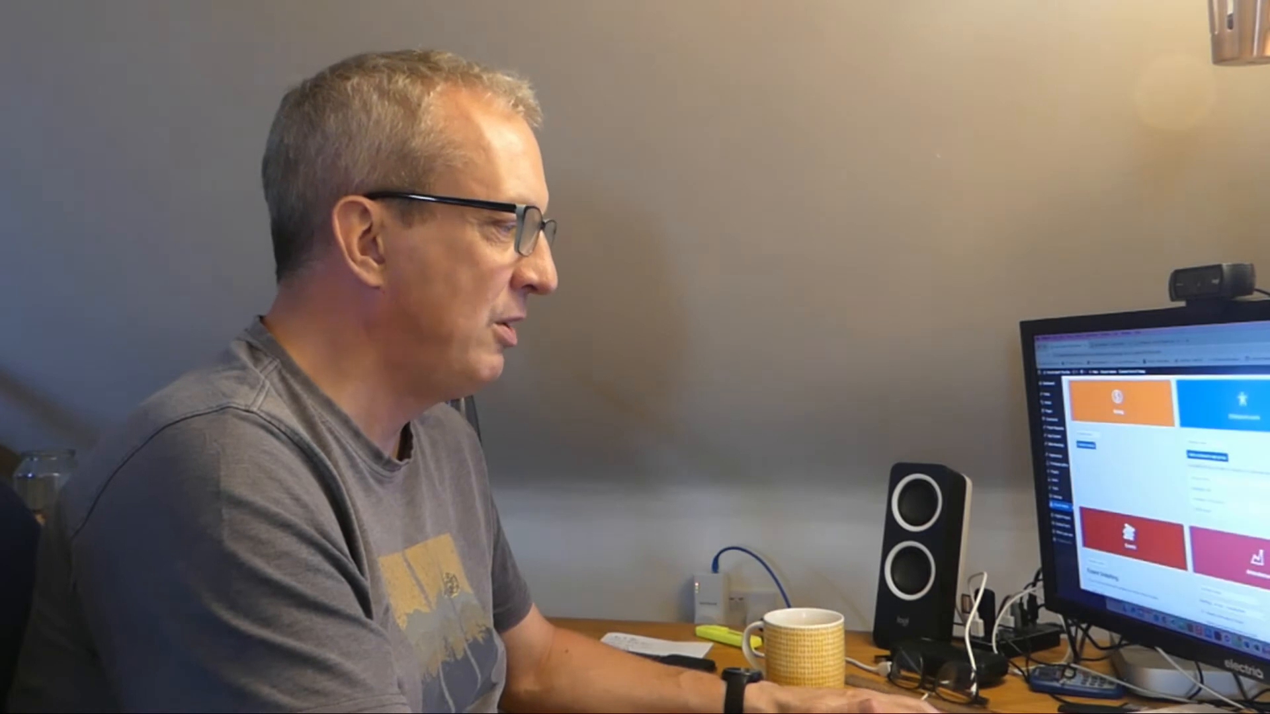
scroll(1164, 496, "down", 3)
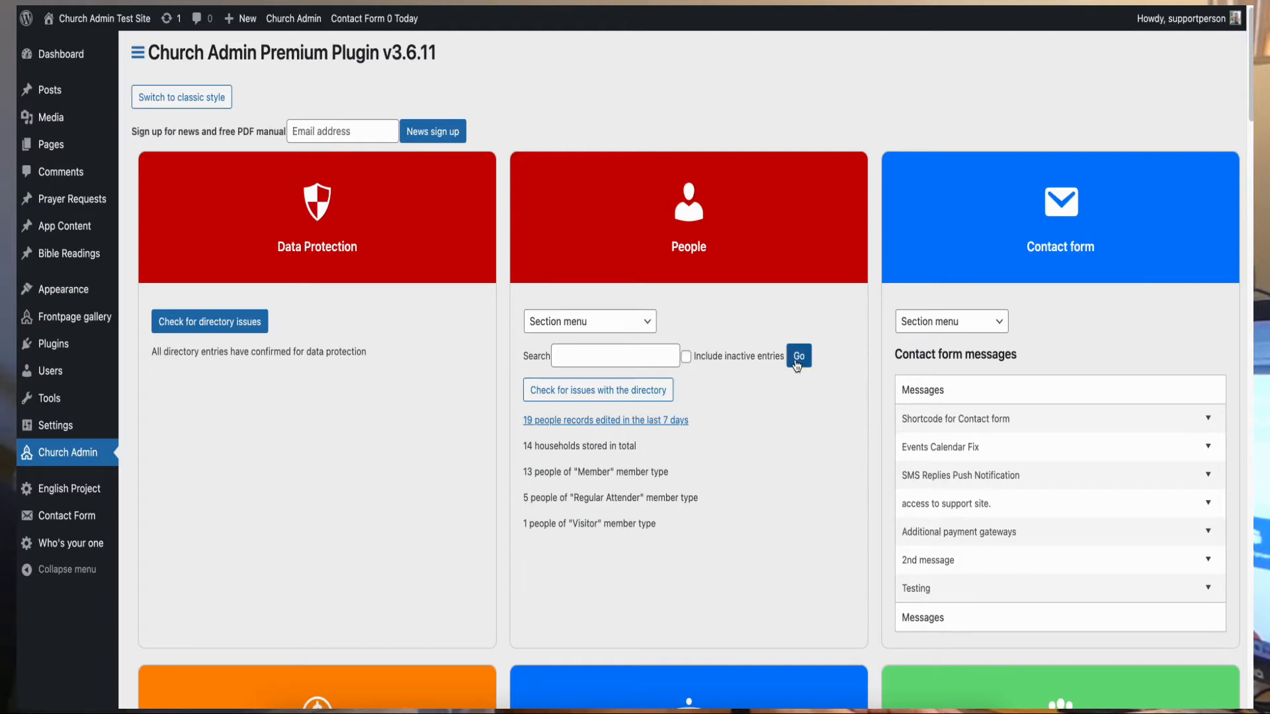
- Scroll down the Church Admin dashboard to reach the Sites & Services tile
scroll(796, 366, "down", 3)
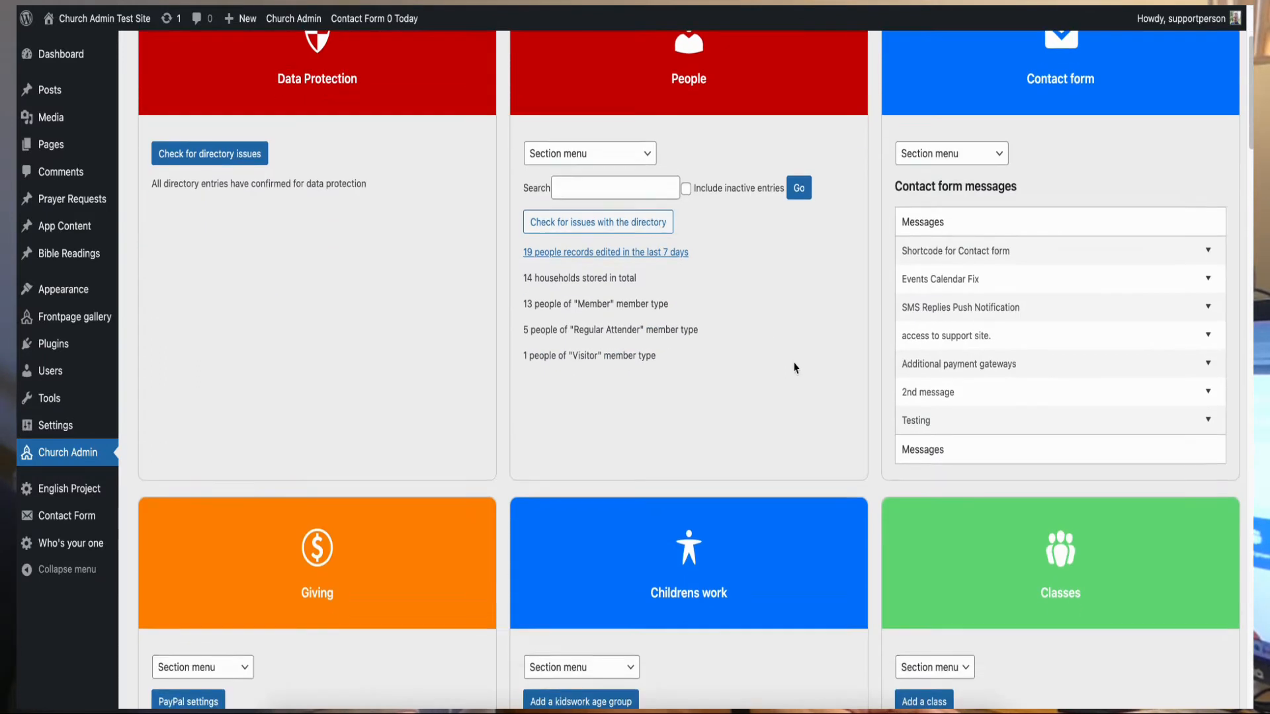
scroll(796, 369, "down", 8)
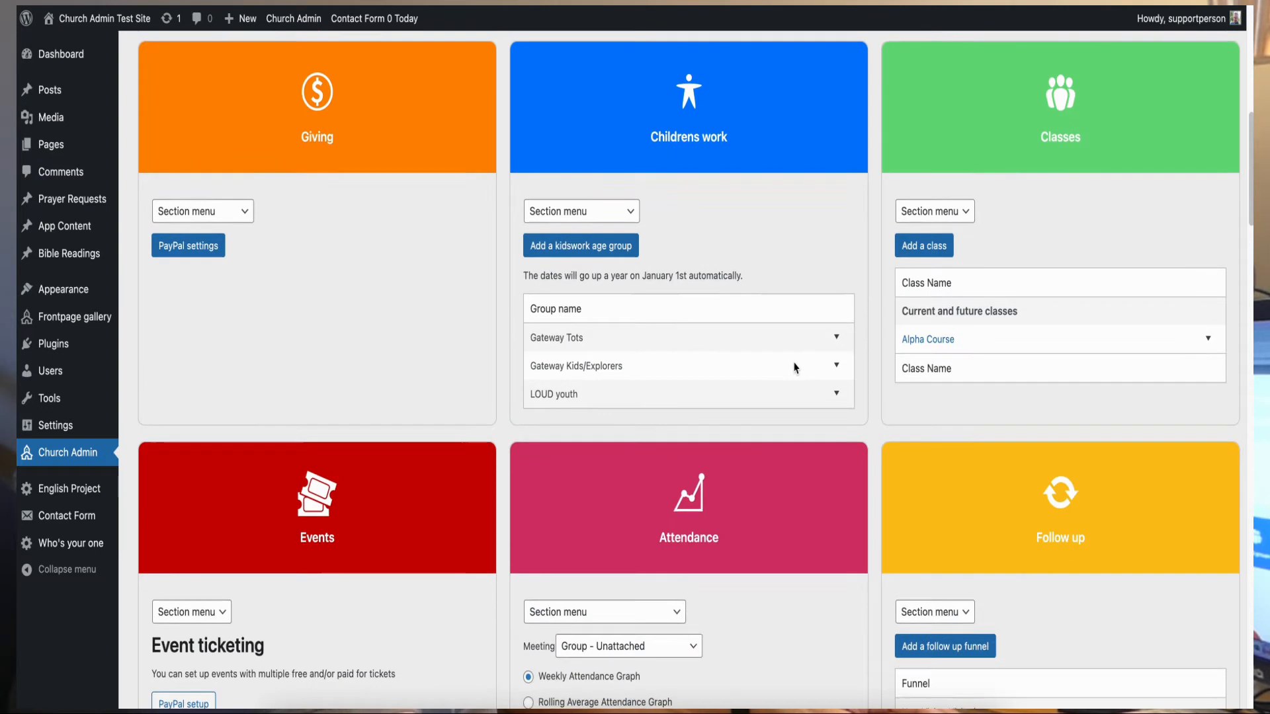
scroll(796, 368, "down", 9)
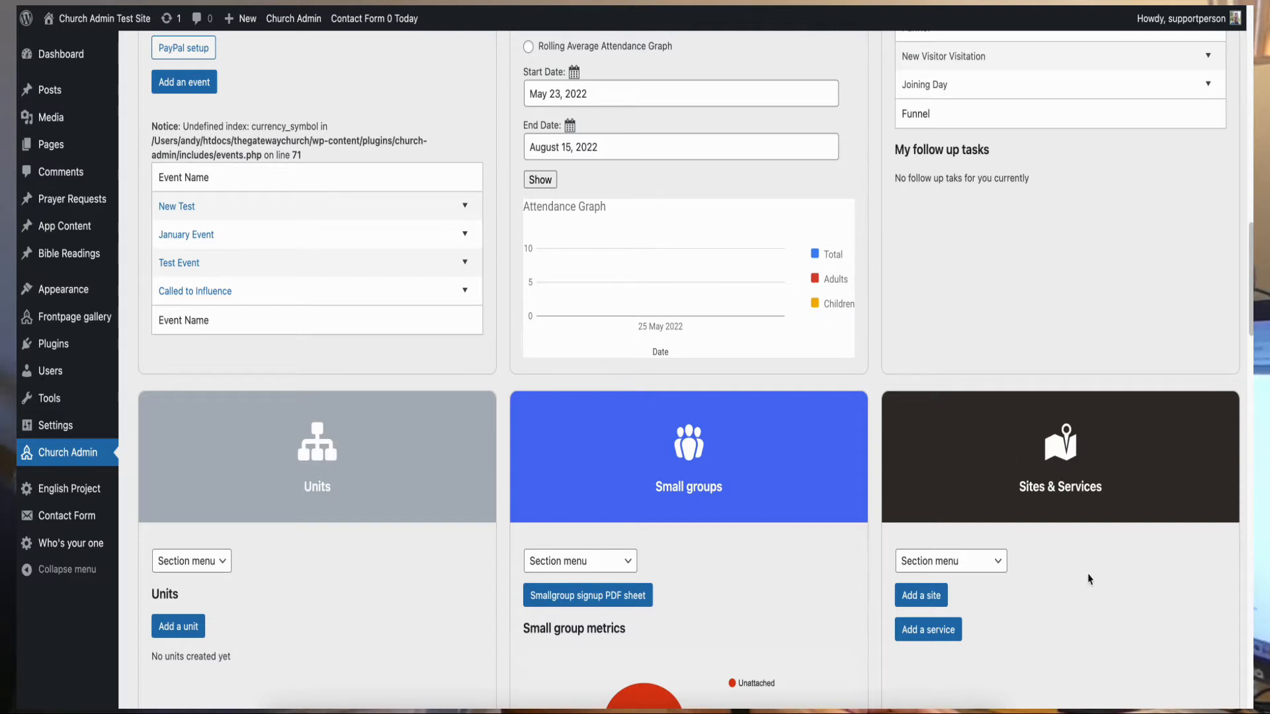
scroll(1095, 570, "down", 1)
scroll(1096, 570, "down", 5)
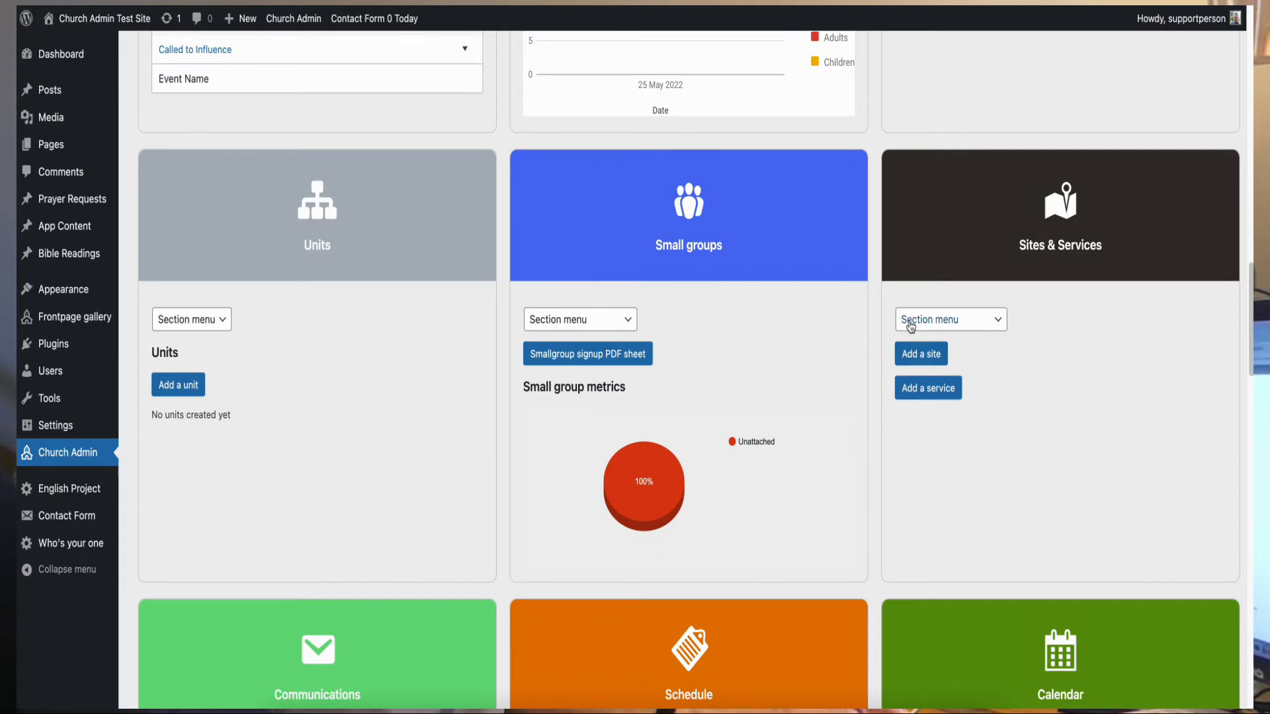
- Start a new service named Morning Service at 10:00, held at Main Venue
left_click(940, 391)
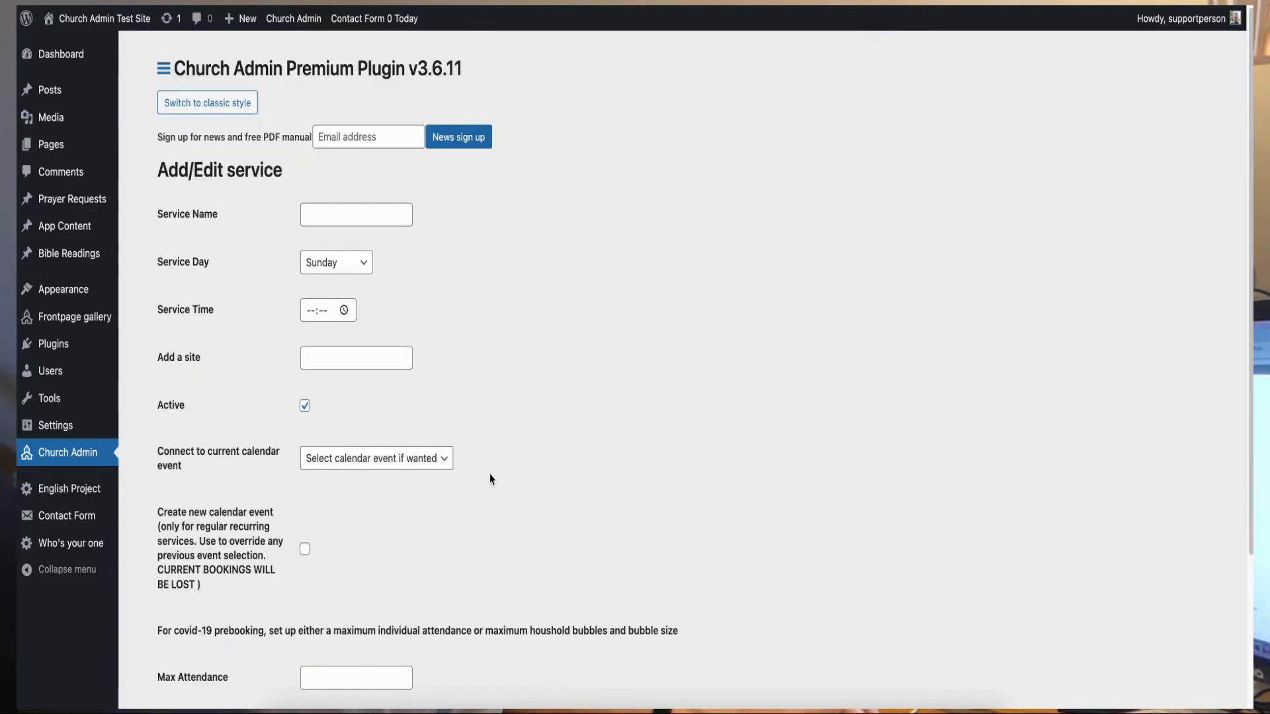
left_click(371, 219)
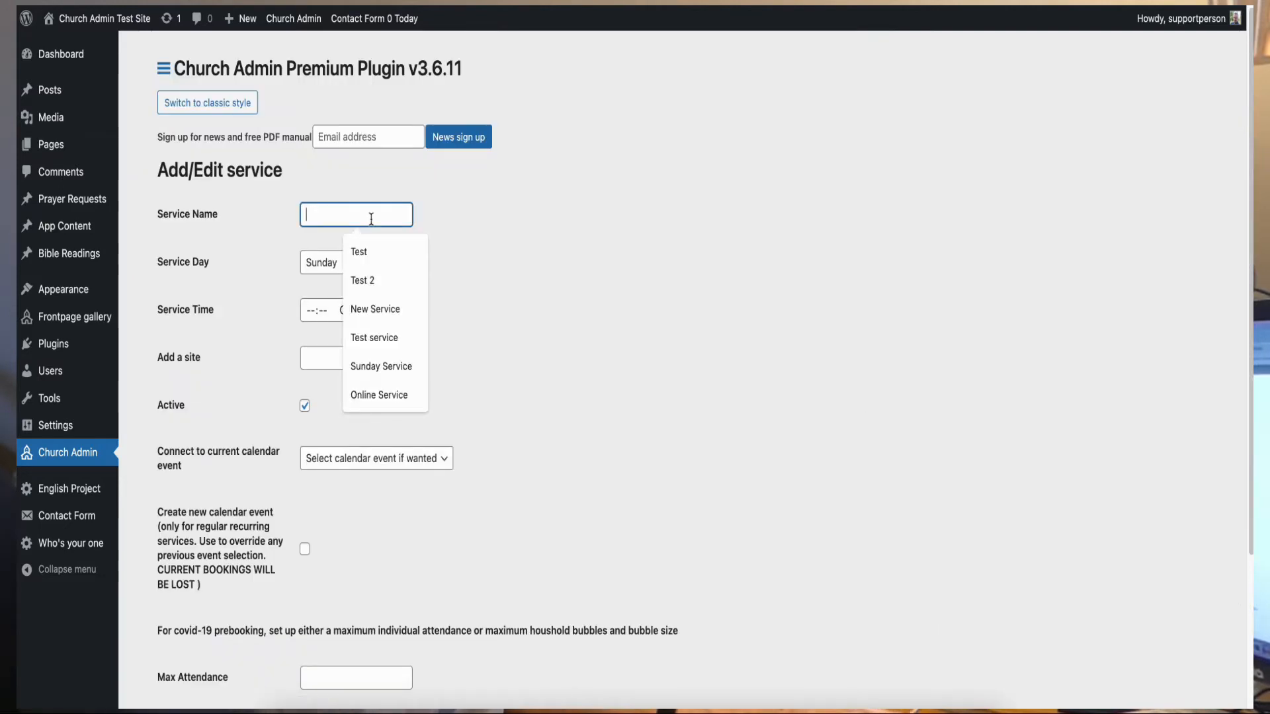
type("Morning Service")
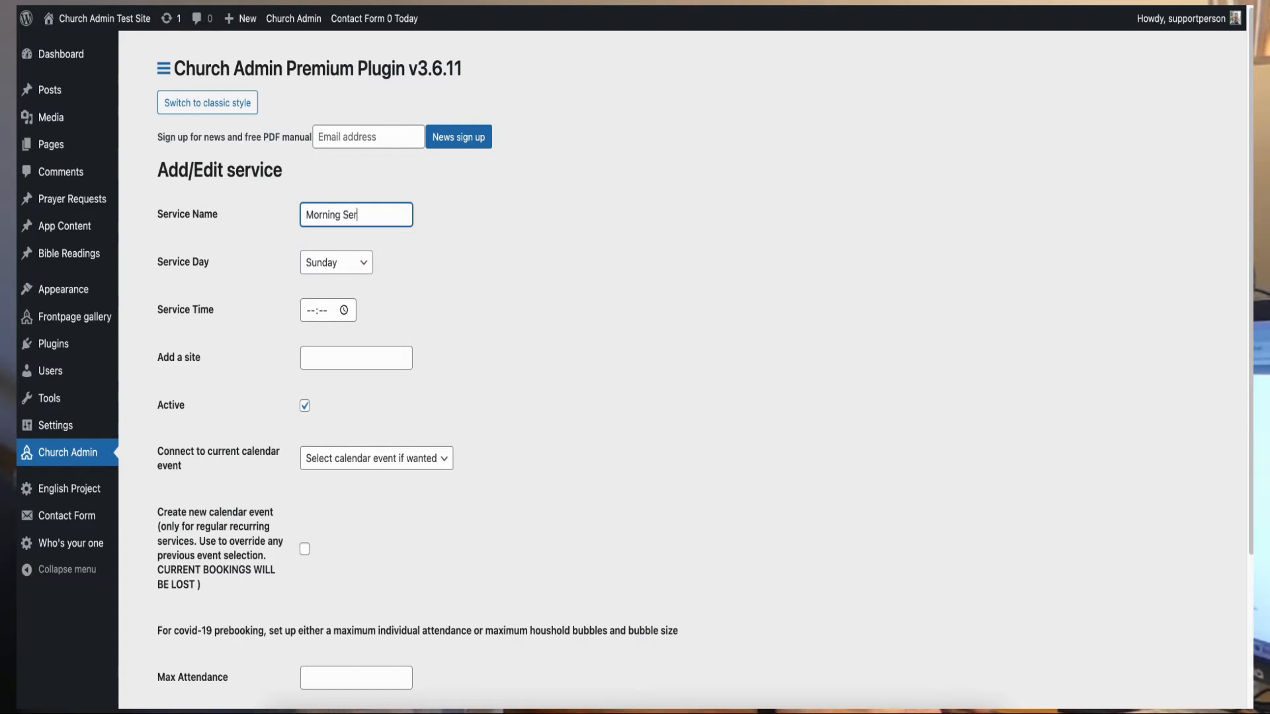
left_click(309, 312)
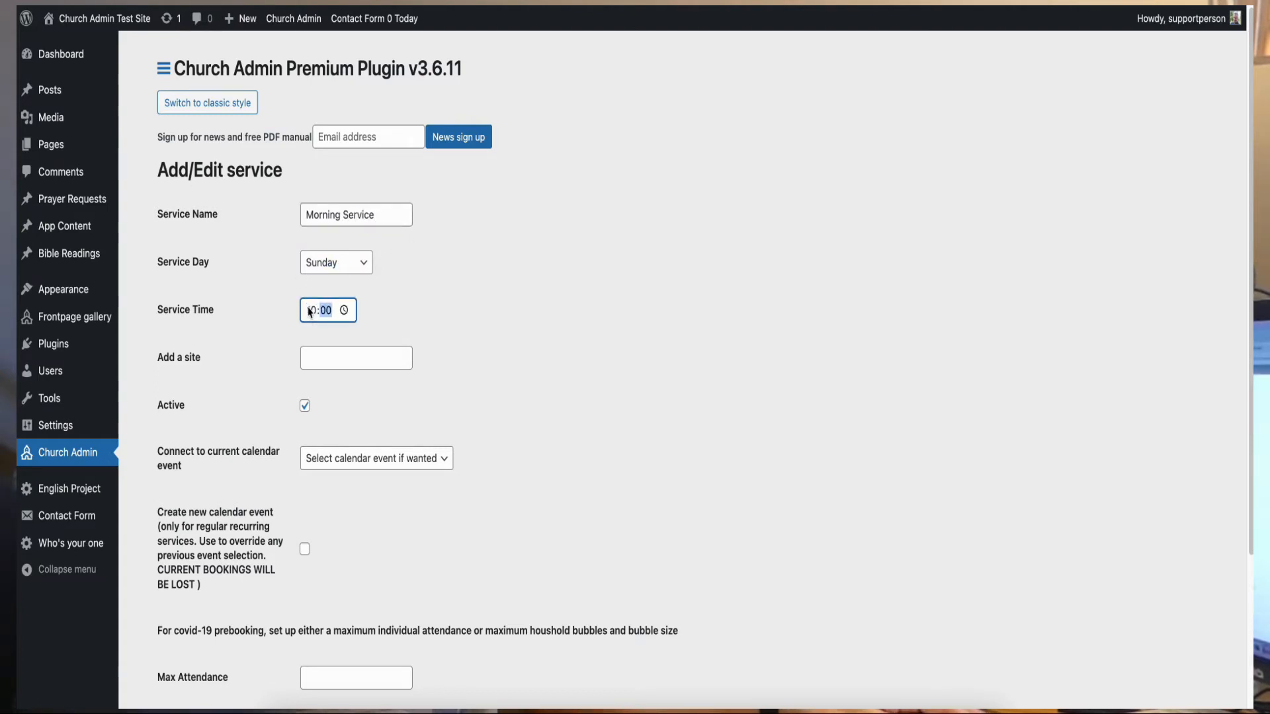
left_click(317, 351)
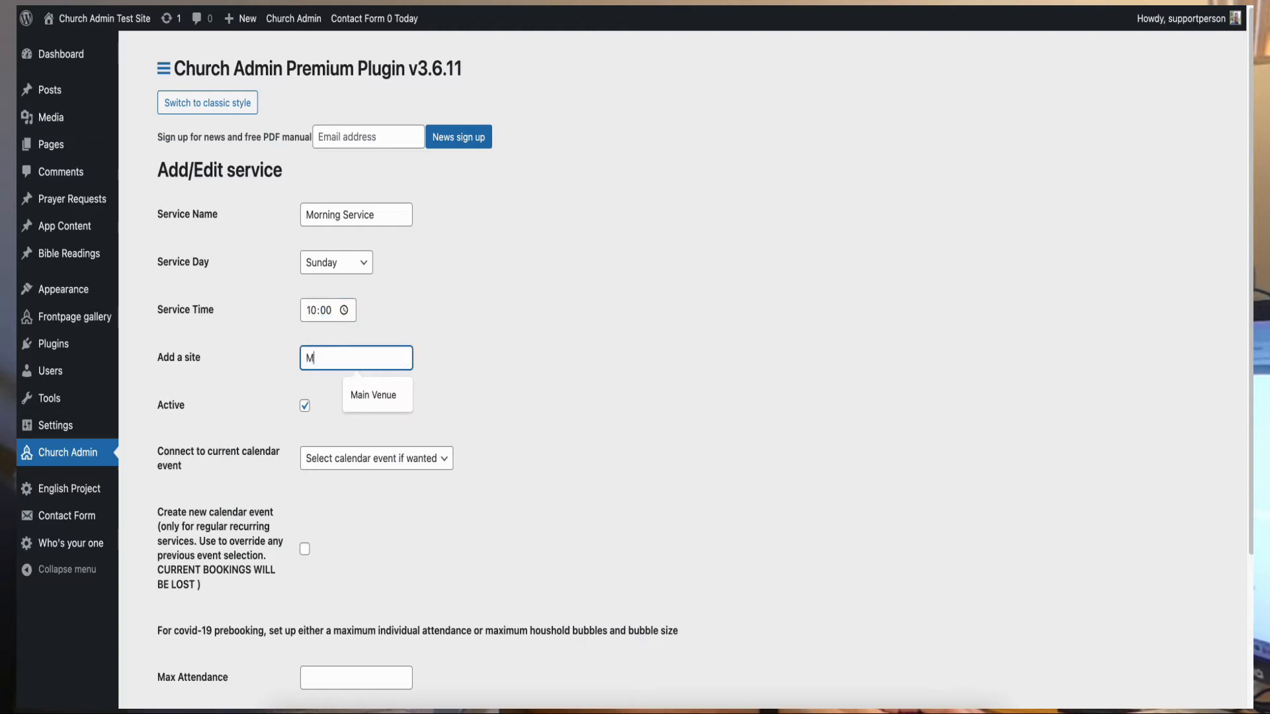
type("Main Venuw")
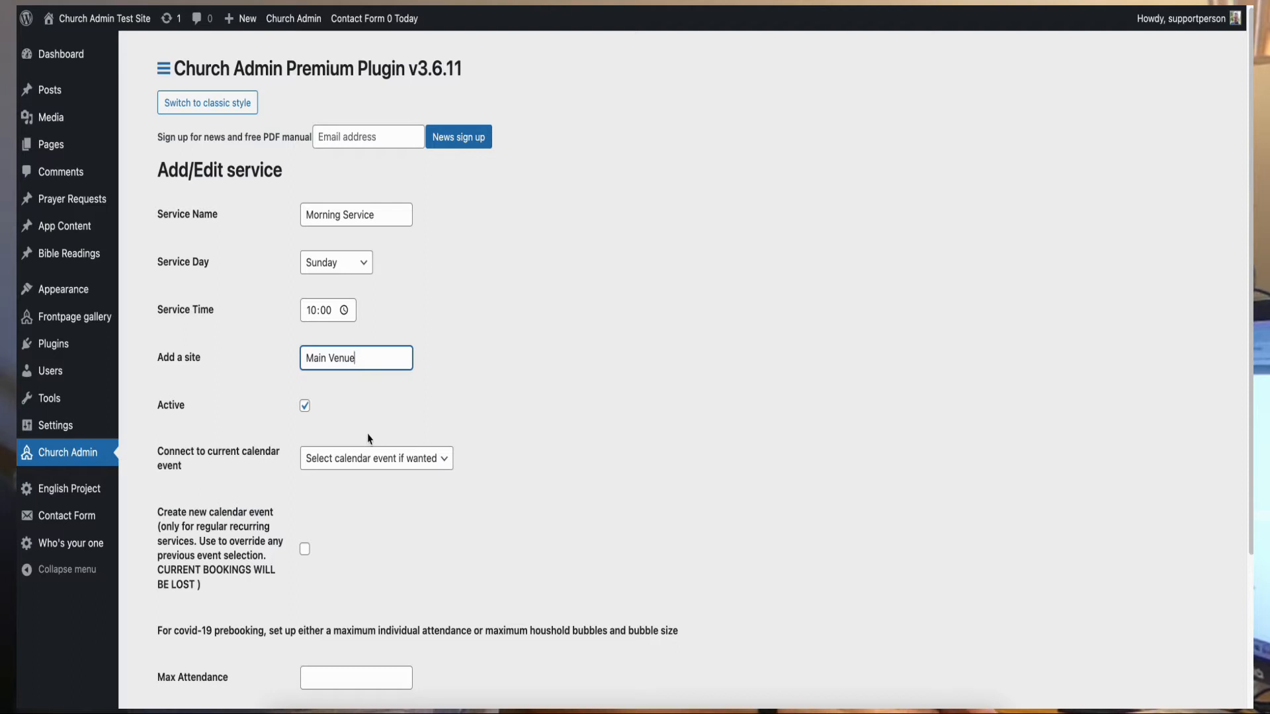
- Create a calendar event starting August 14, repeating weekly 52 times
left_click(304, 549)
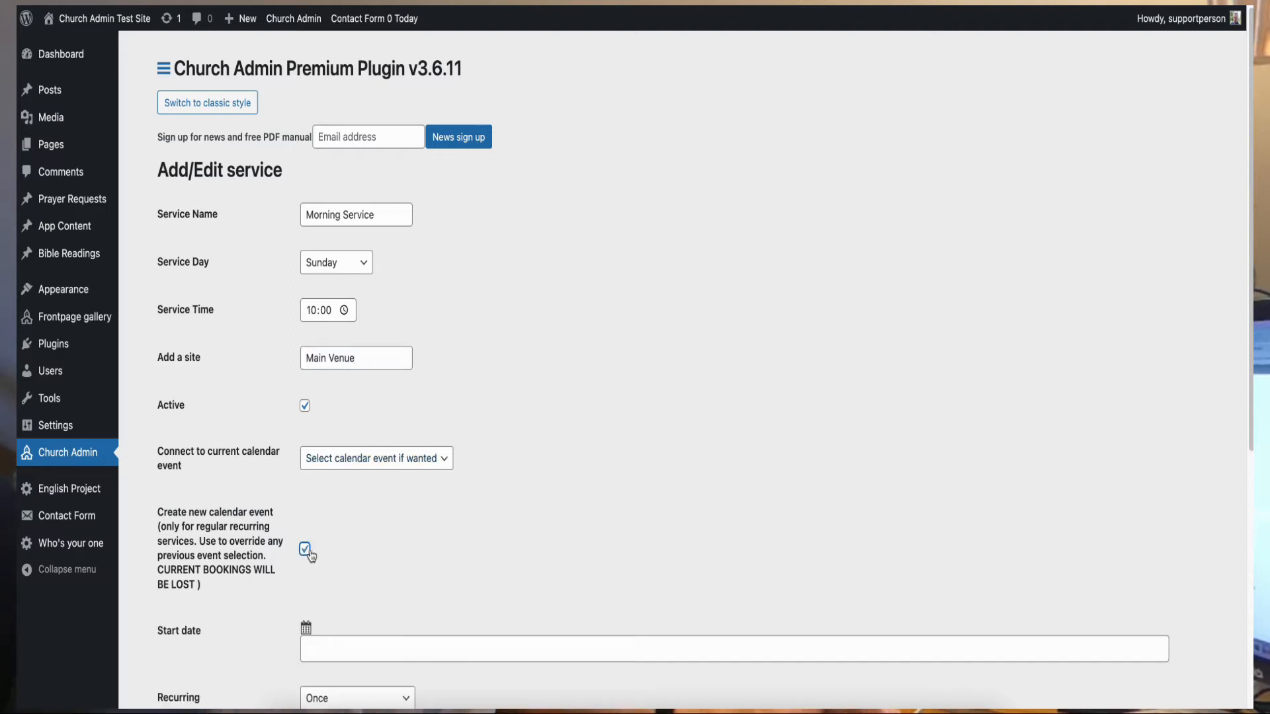
scroll(381, 506, "down", 5)
left_click(315, 384)
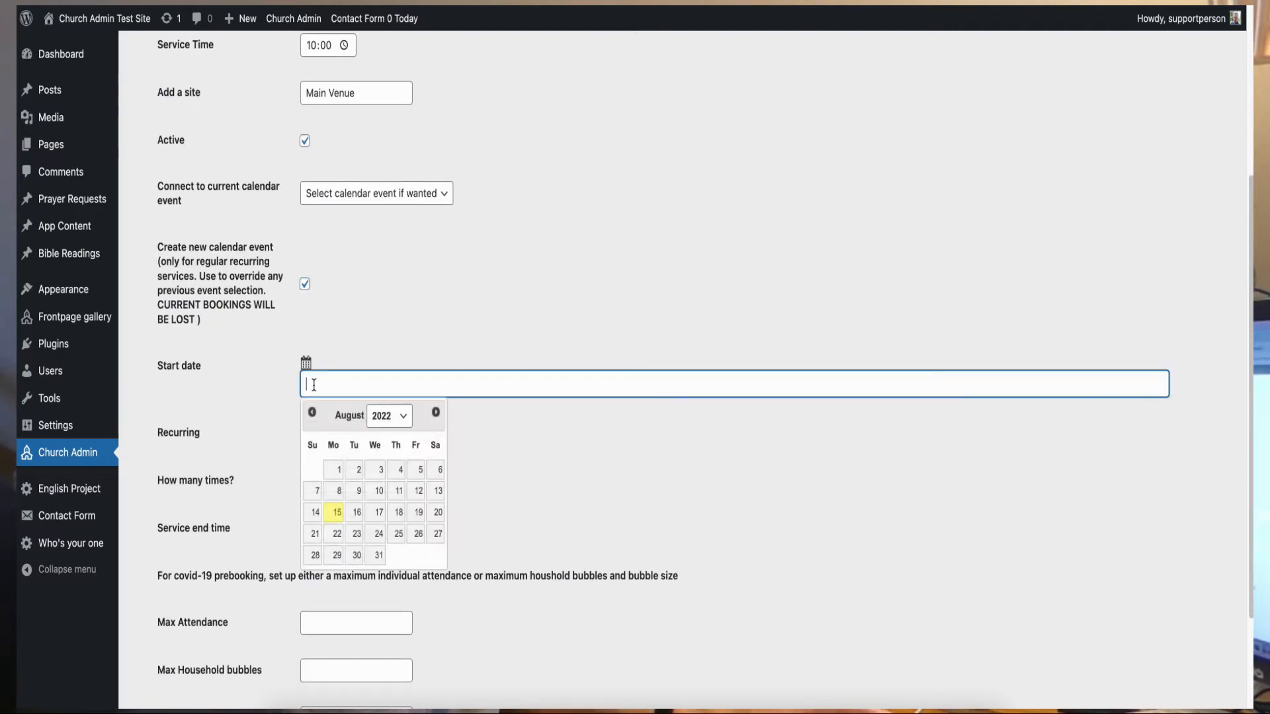
left_click(314, 513)
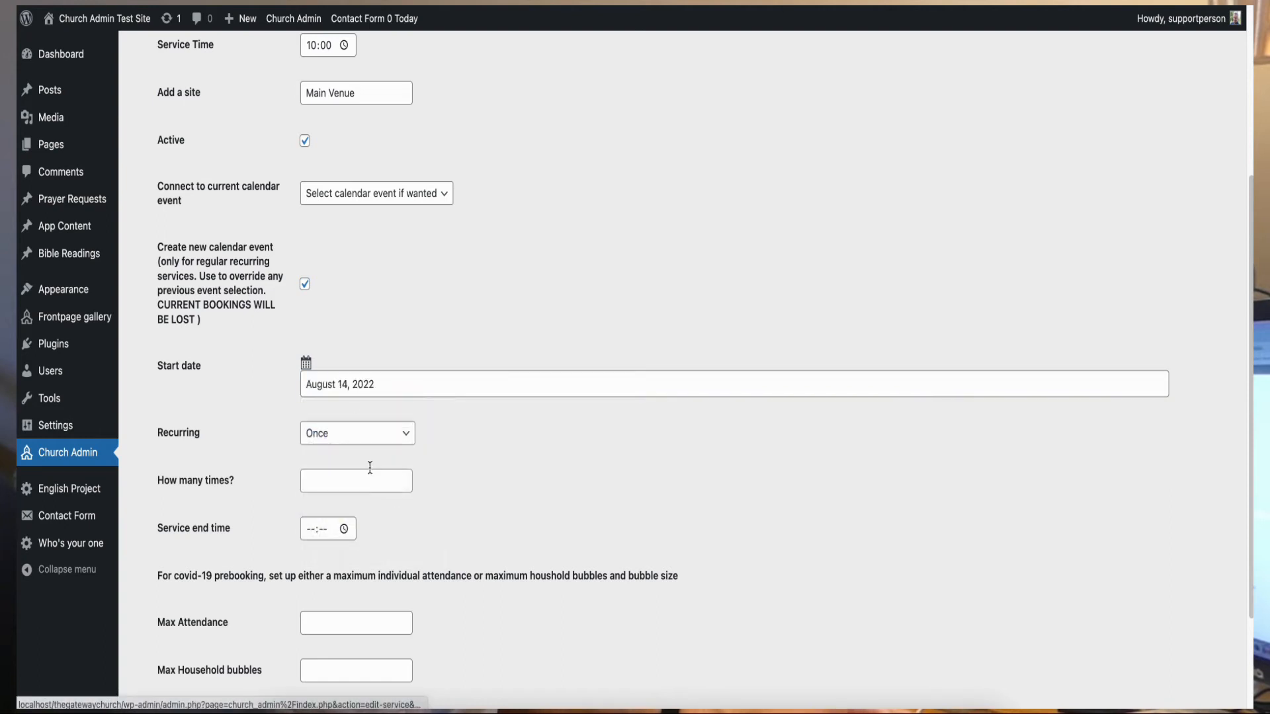
left_click(348, 435)
left_click(333, 470)
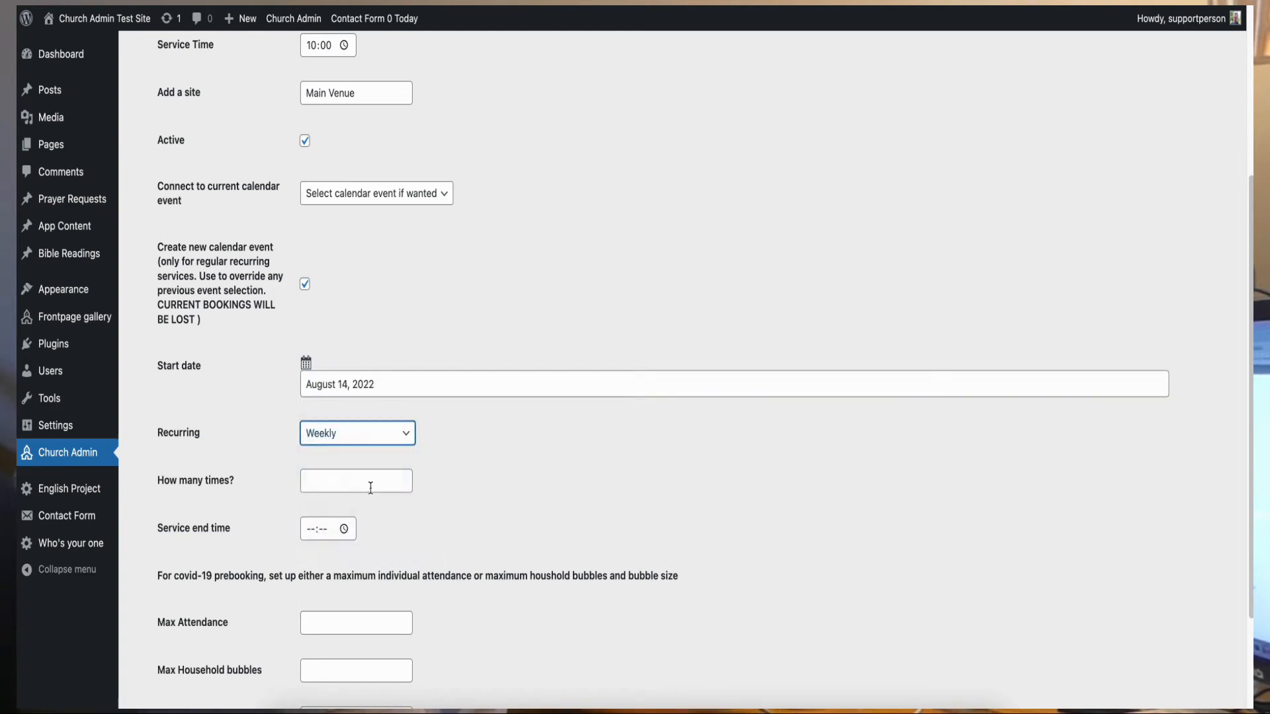
left_click(338, 480)
left_click(356, 547)
- Set the service end time to 11:30 and save the Morning Service
left_click(311, 531)
type("11:30")
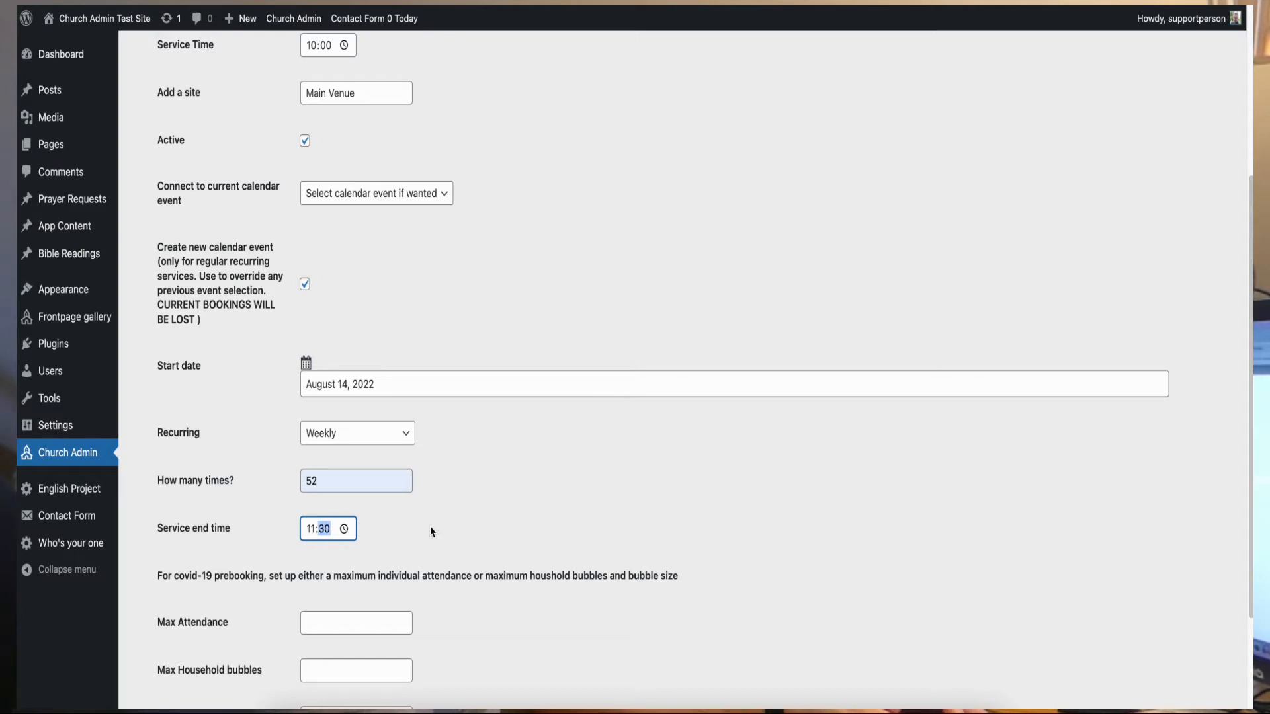
scroll(431, 531, "down", 3)
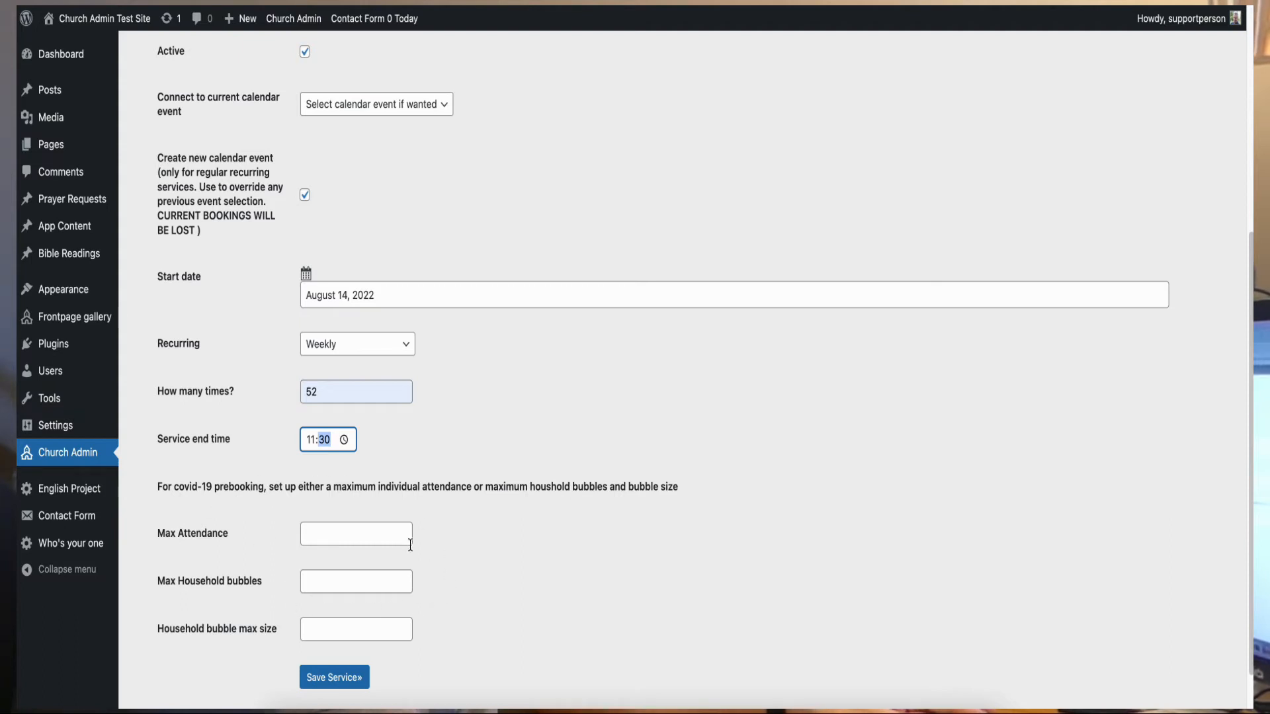
left_click(351, 685)
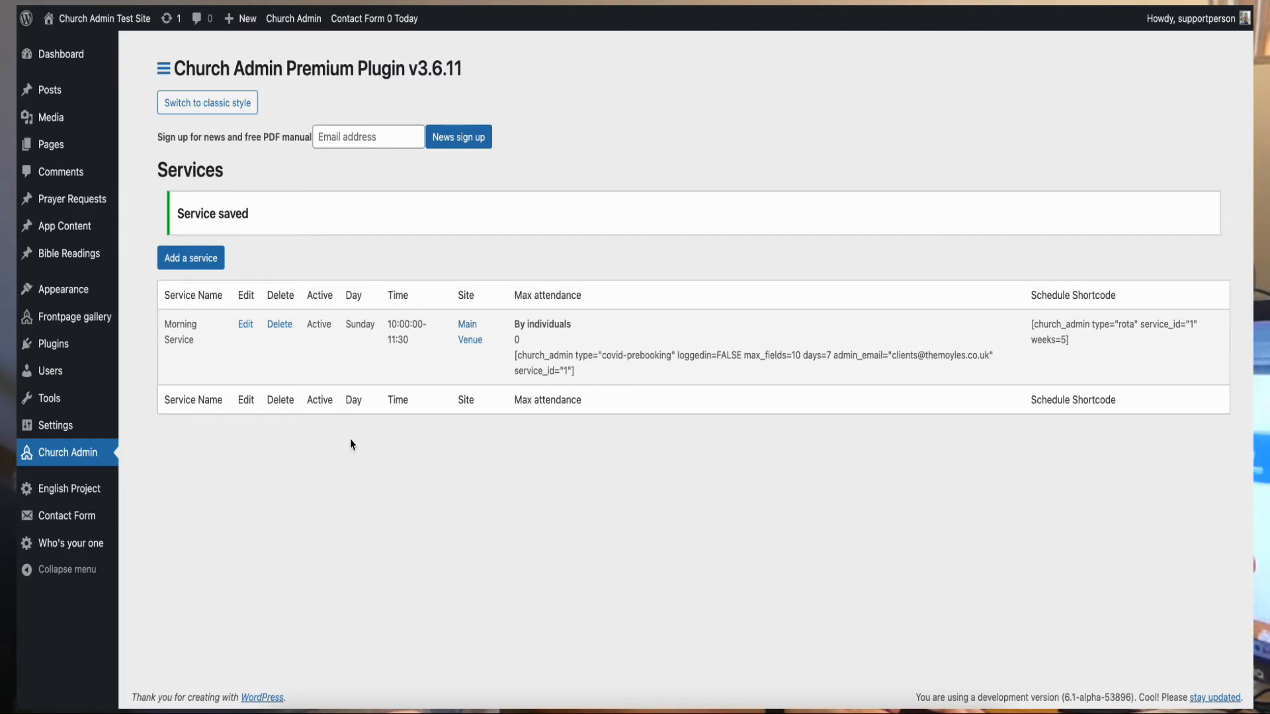
- Return to the Church Admin dashboard and go to the Morning Service's schedule jobs
left_click(164, 69)
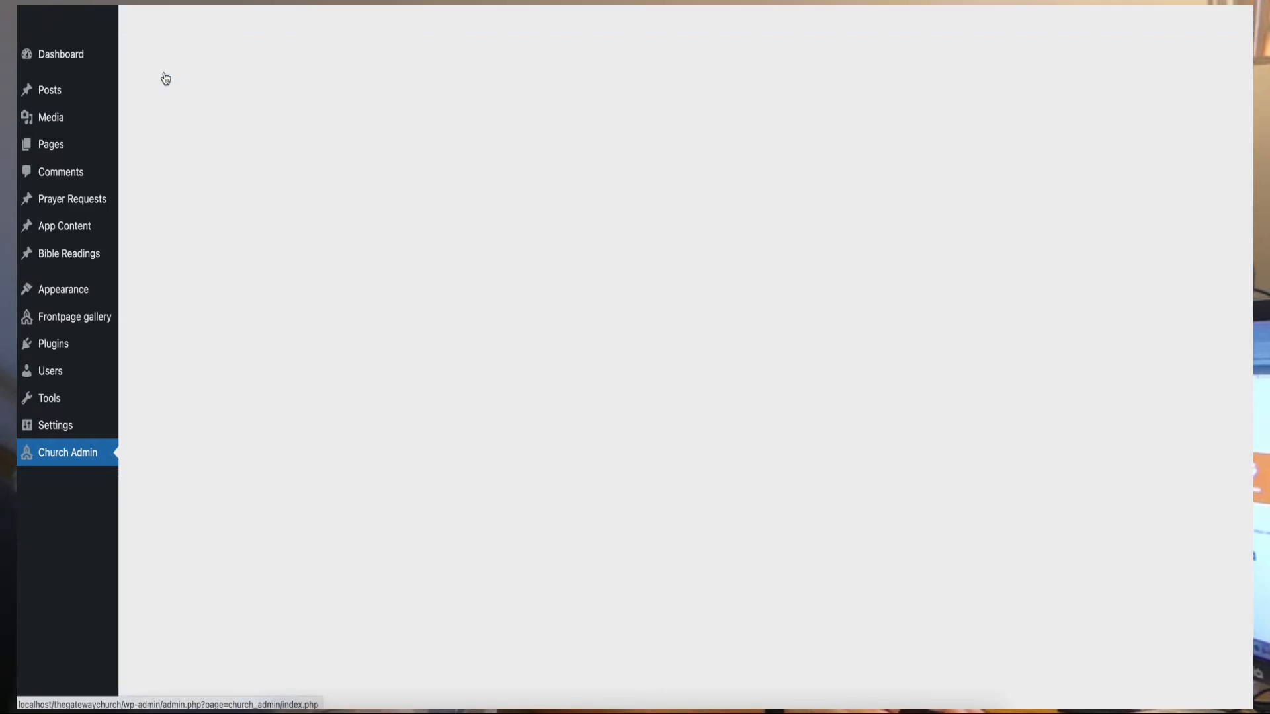
scroll(734, 506, "down", 4)
scroll(734, 508, "down", 12)
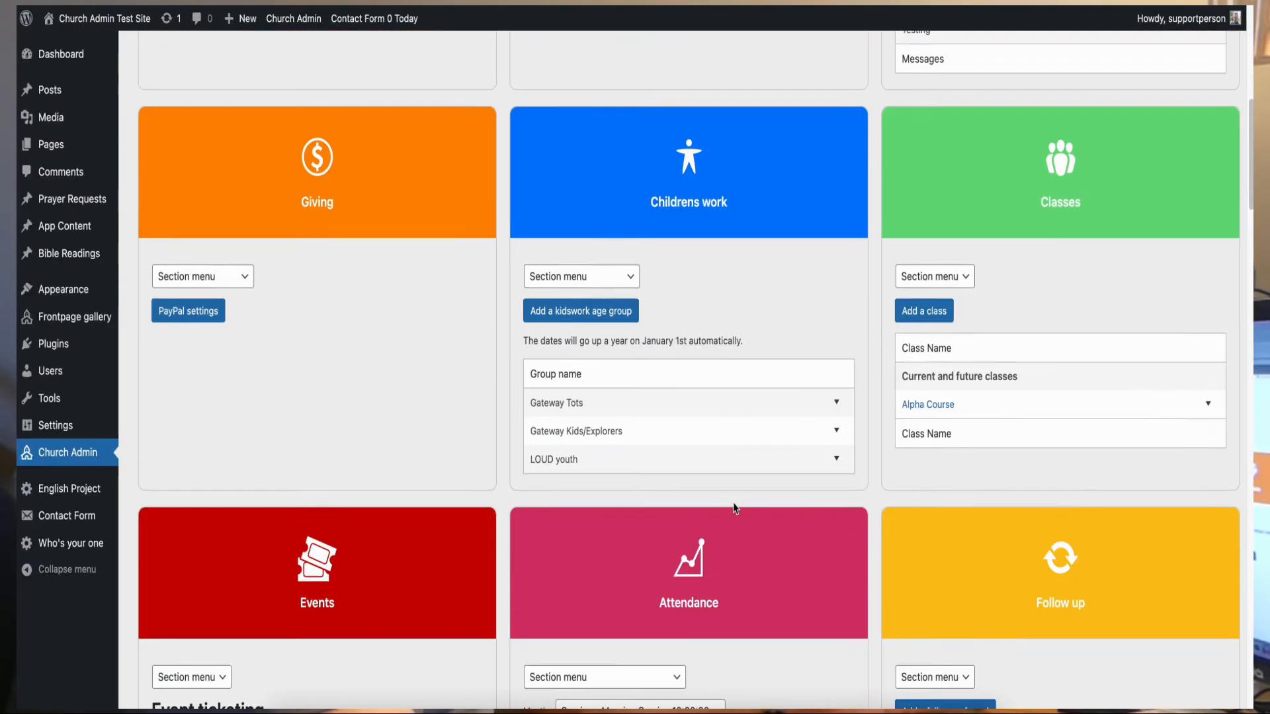
scroll(734, 508, "down", 8)
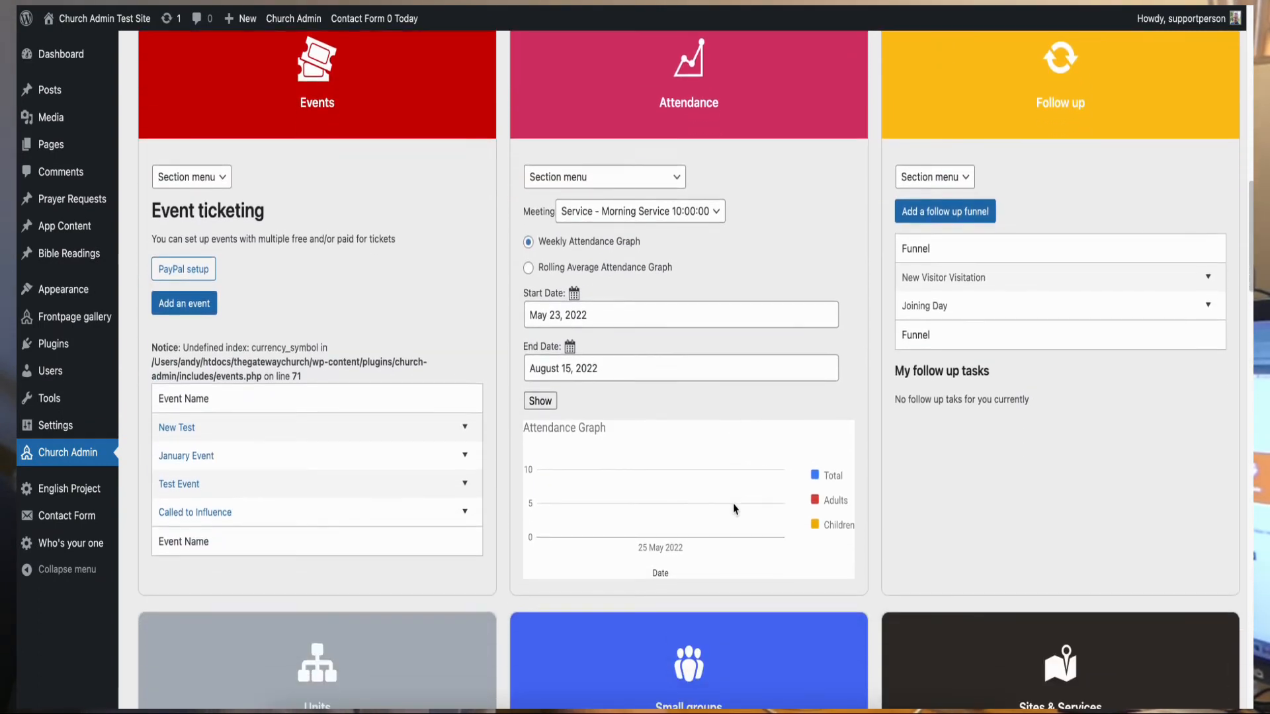
scroll(734, 508, "down", 7)
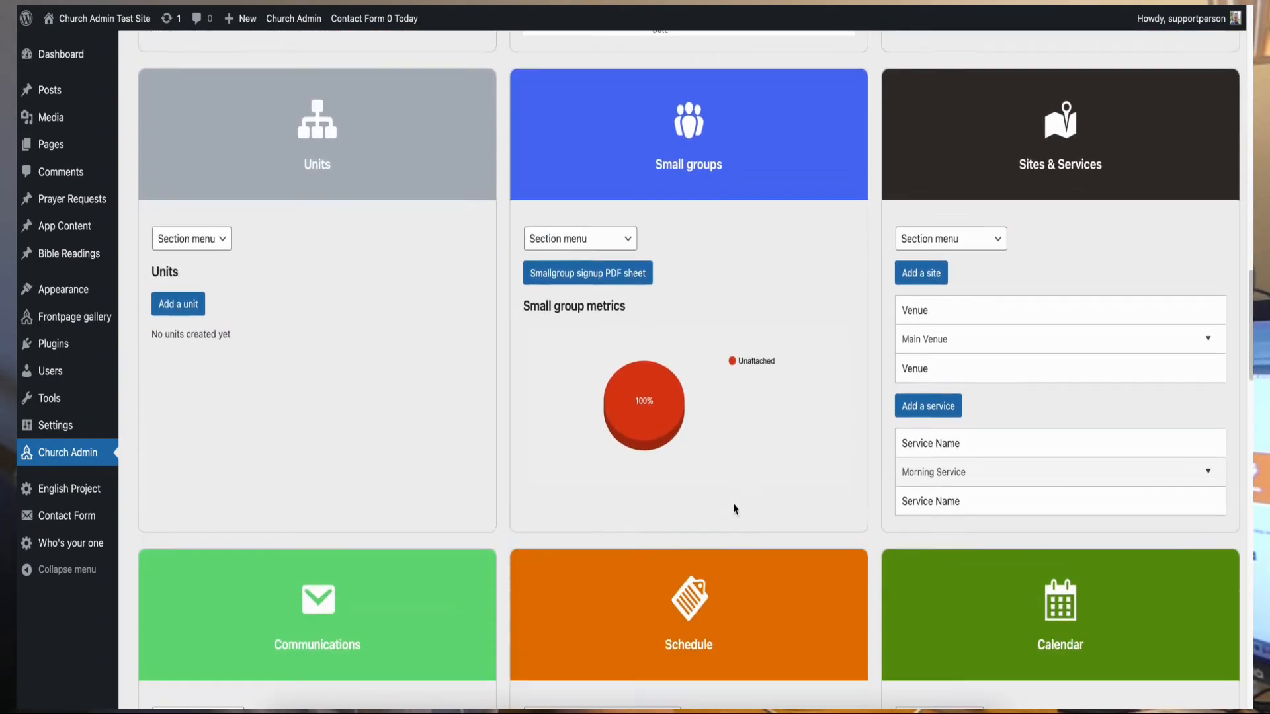
scroll(734, 508, "down", 1)
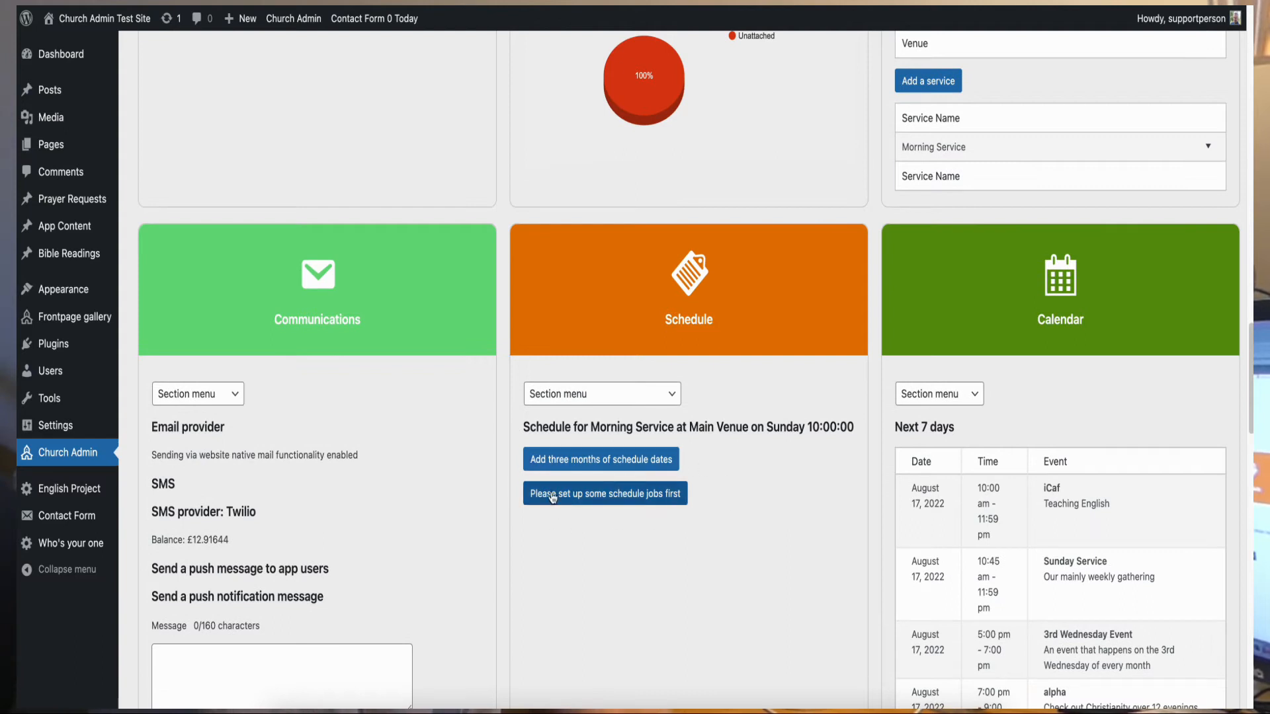
left_click(643, 500)
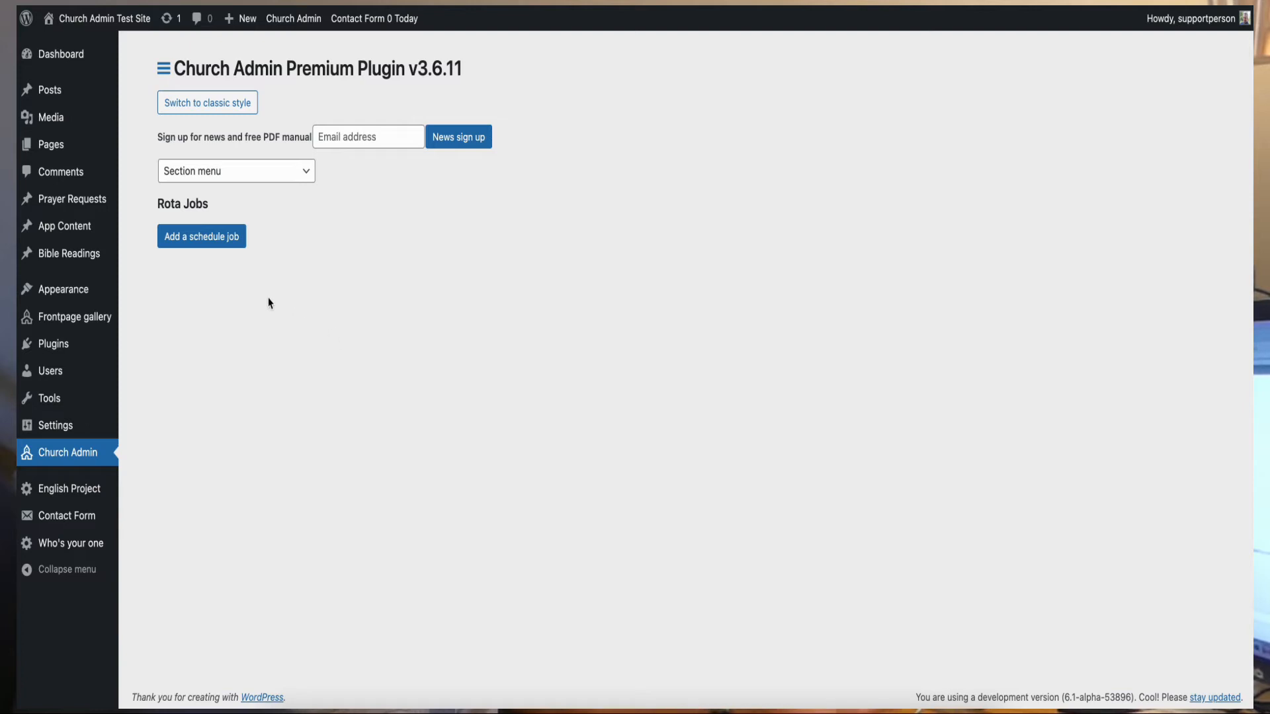
- Save a Setup schedule job assigned to the Setup team, listing its four members
left_click(227, 240)
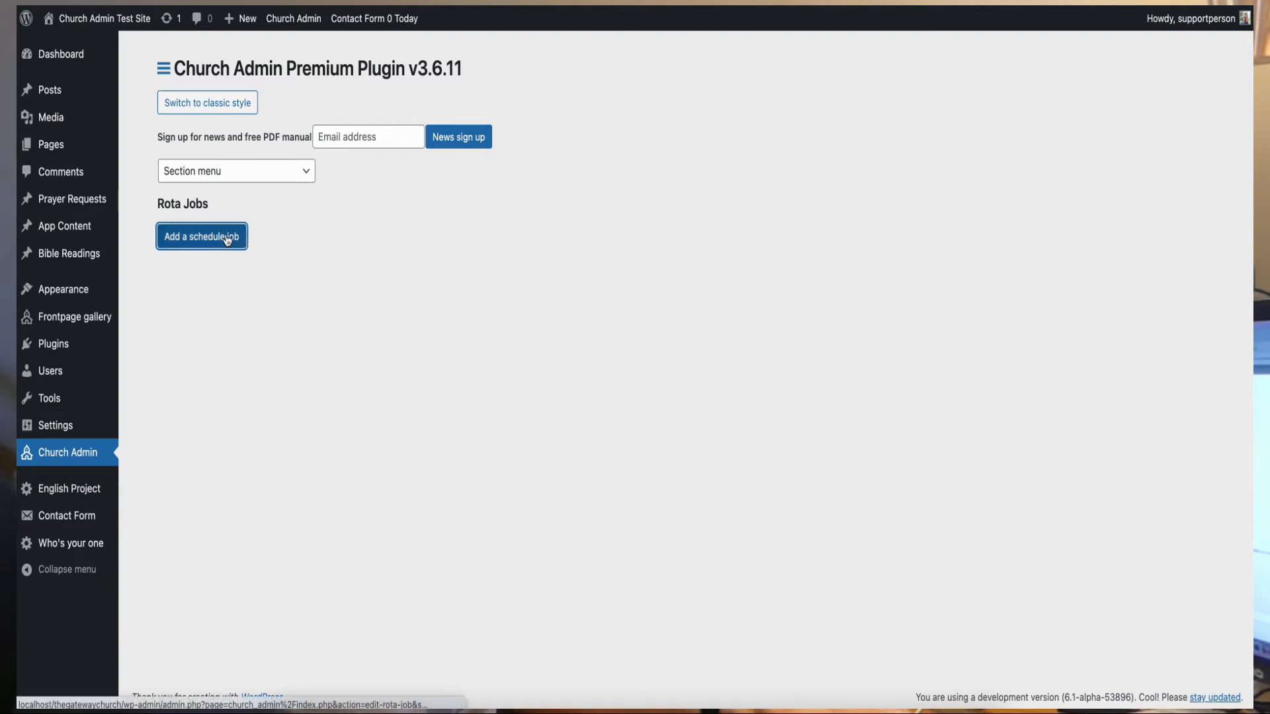
left_click(336, 283)
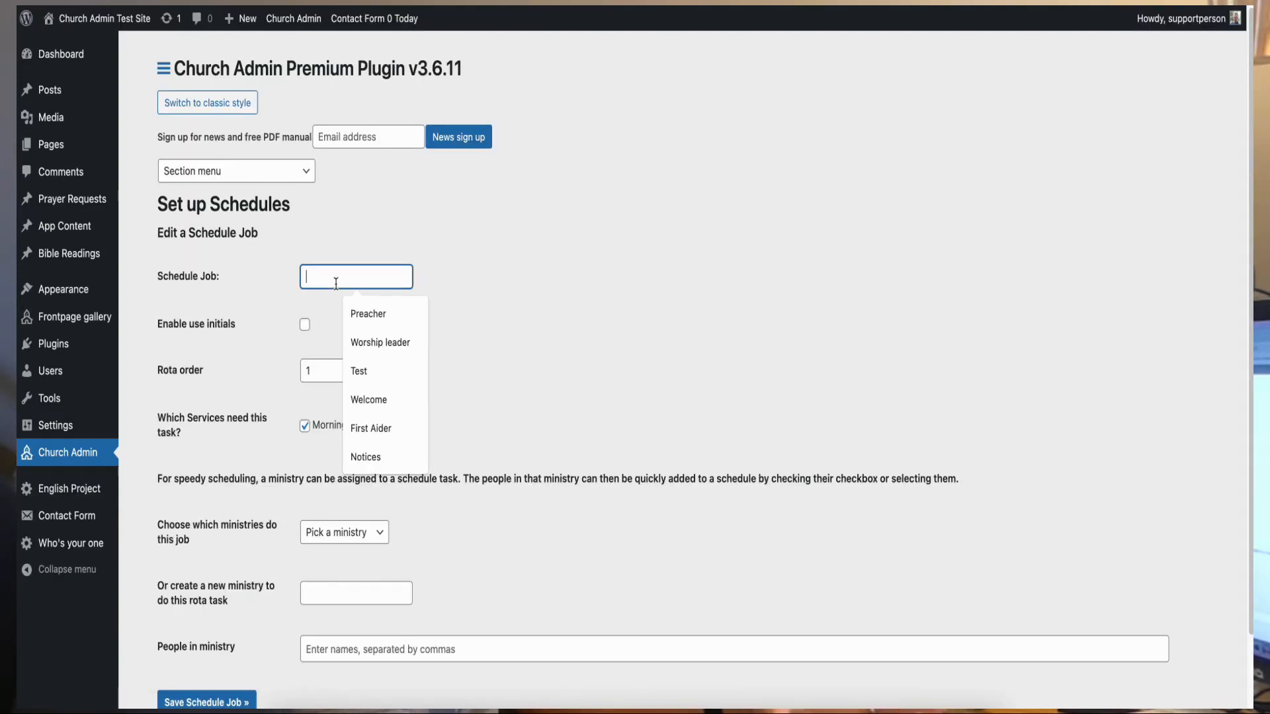
type("Setup")
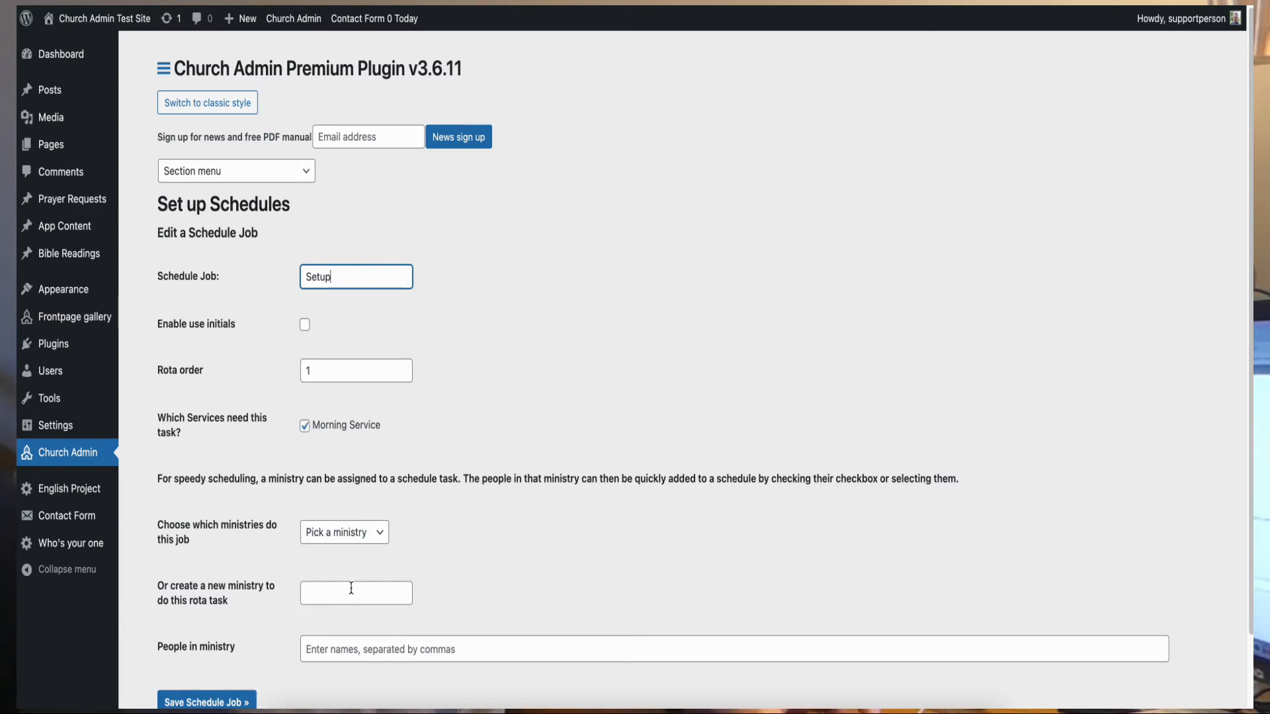
left_click(383, 542)
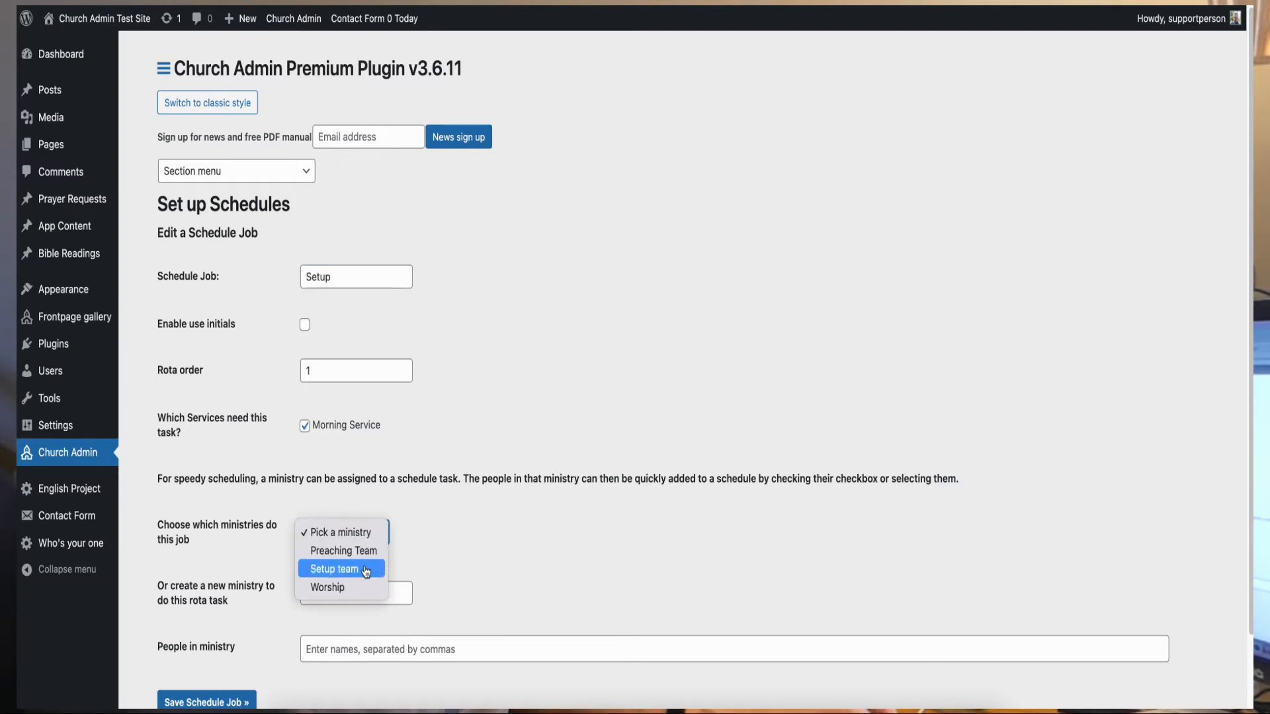
left_click(365, 570)
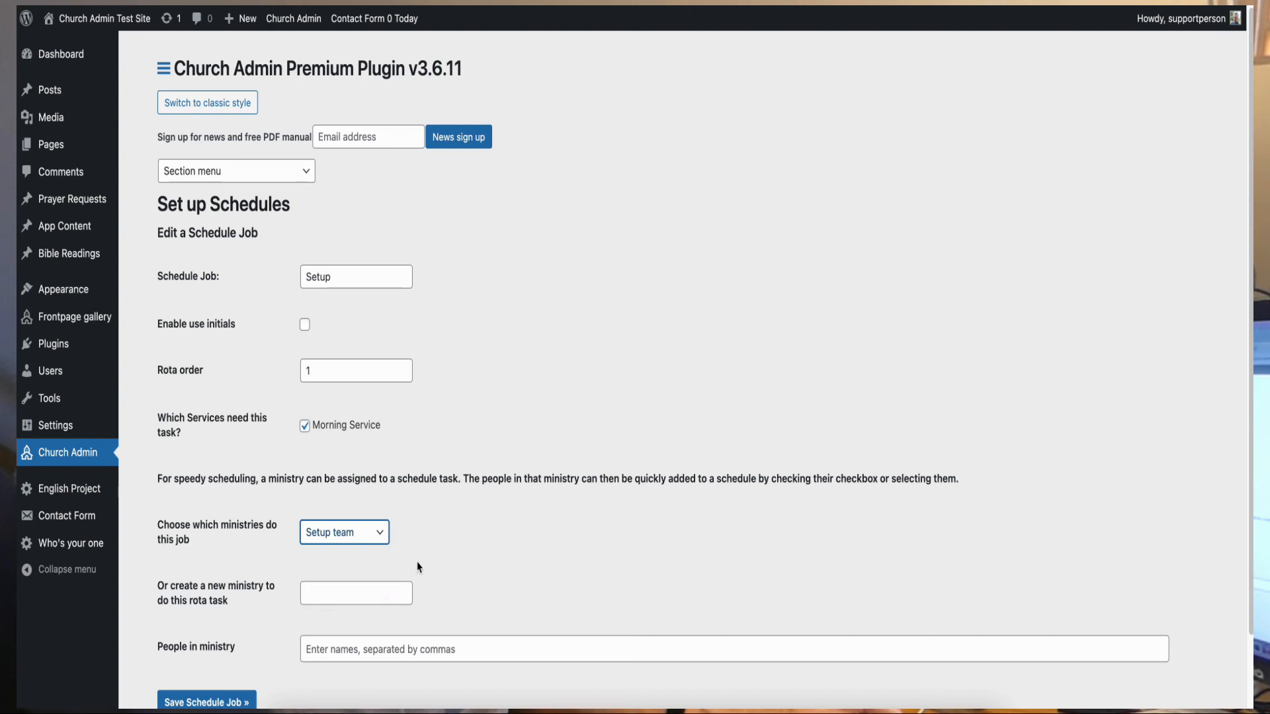
scroll(415, 560, "down", 3)
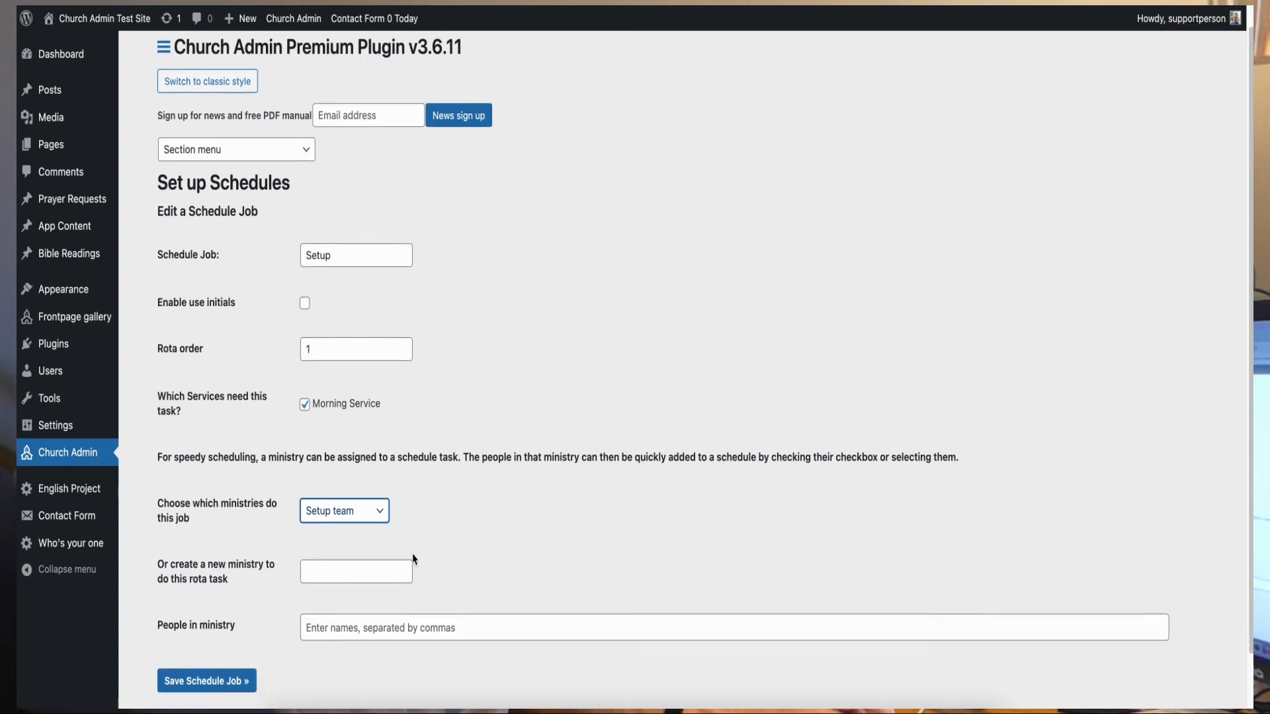
left_click(362, 568)
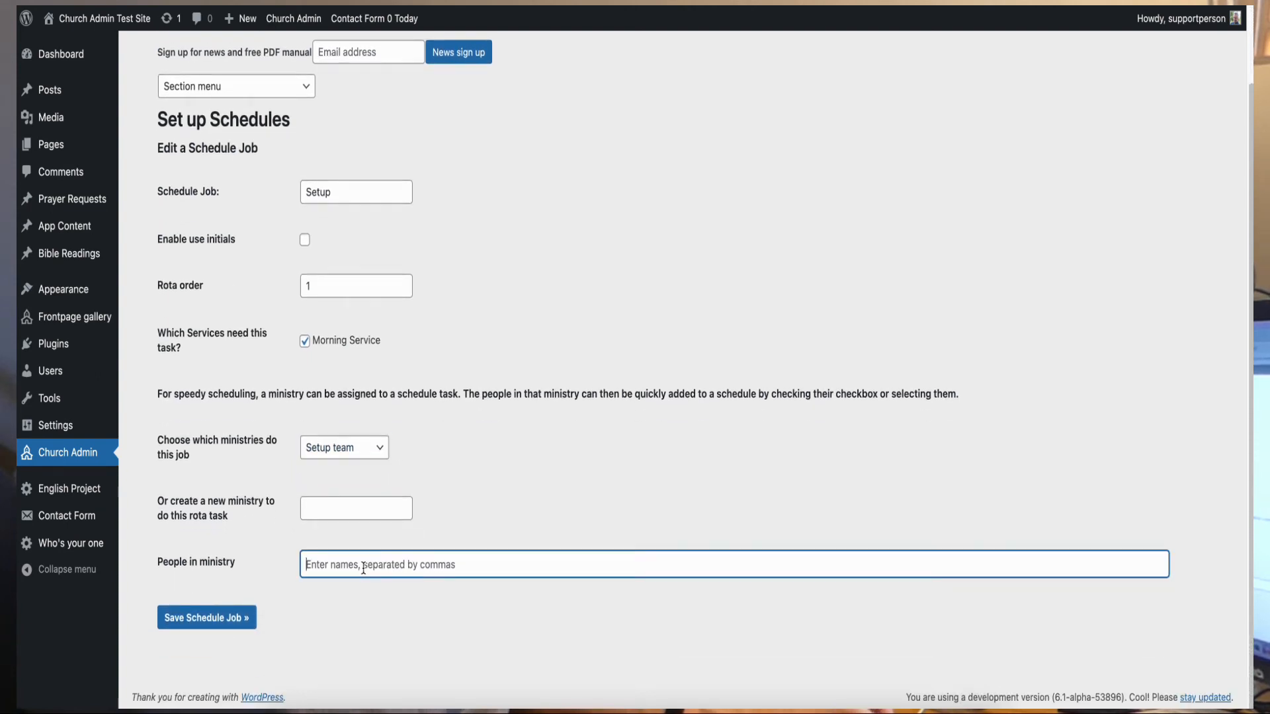
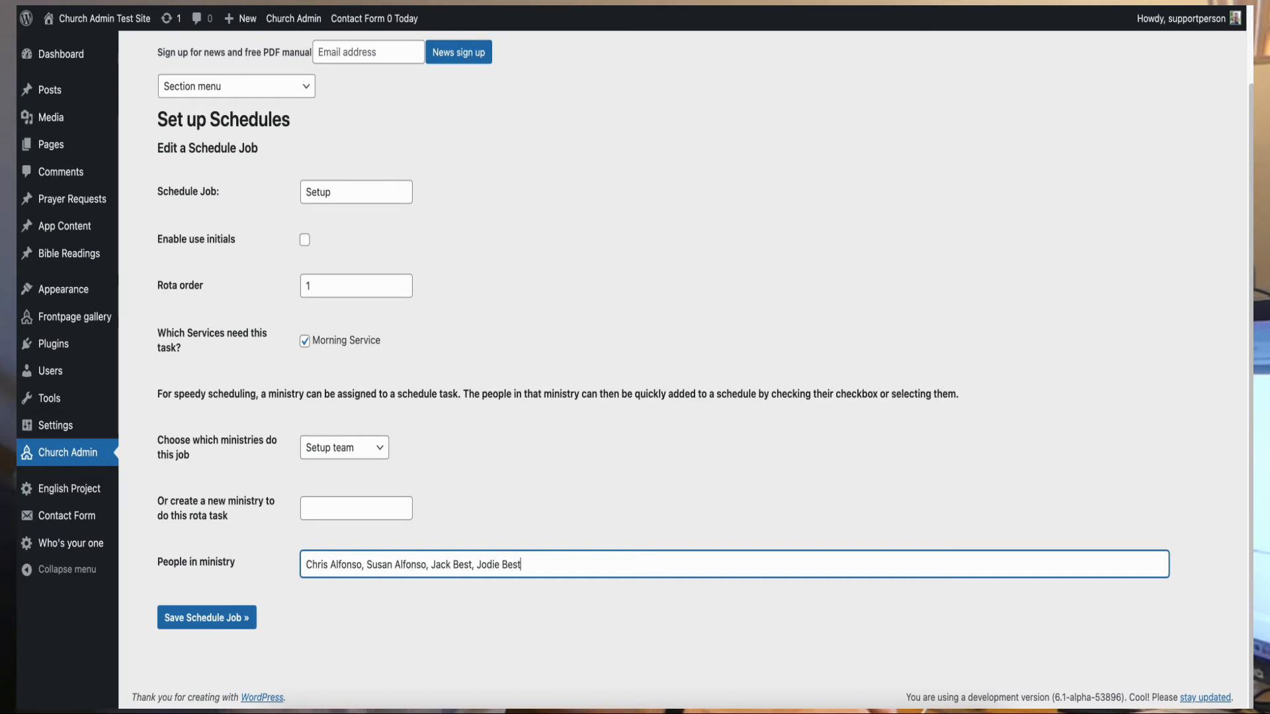
left_click(238, 619)
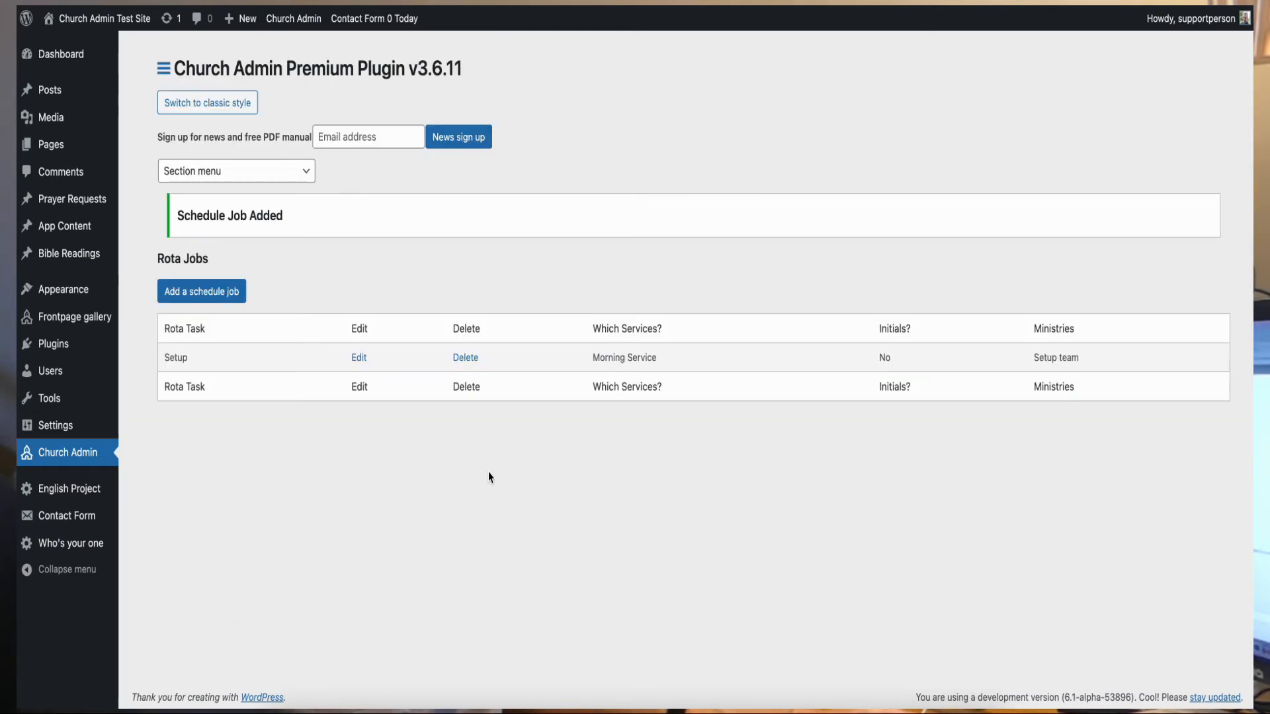
left_click(205, 291)
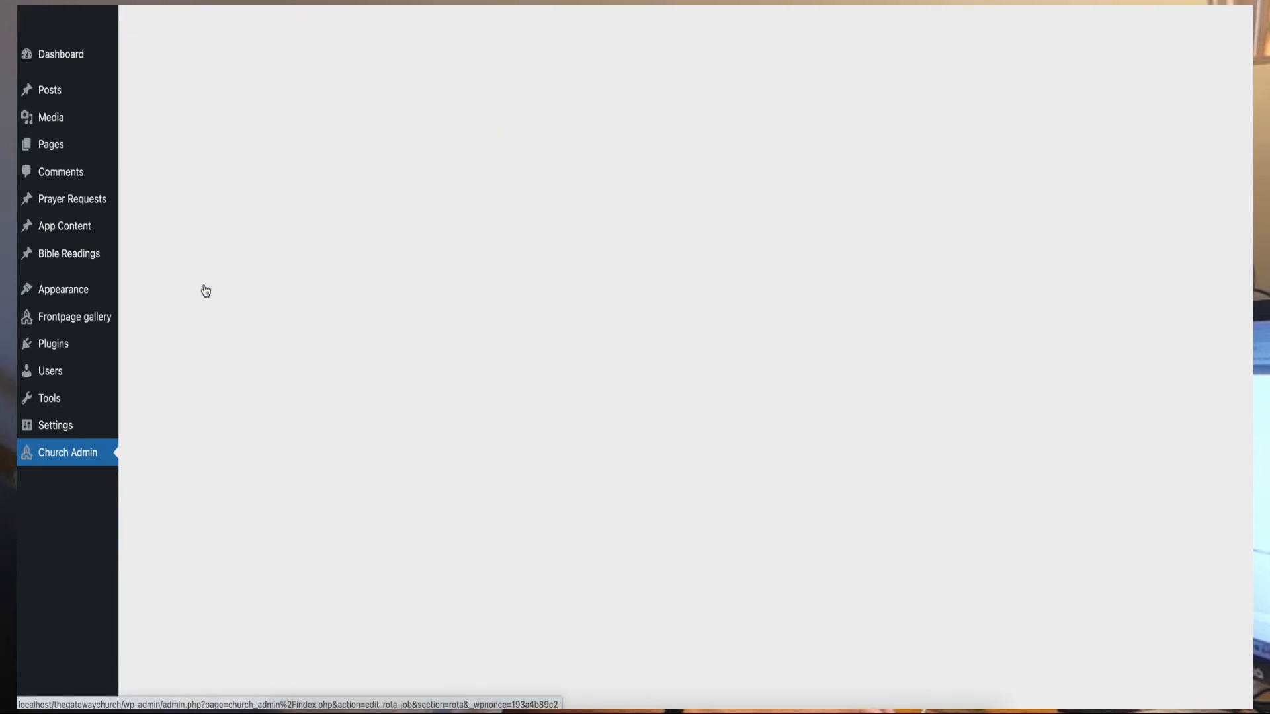
- Name a new schedule job Welcome and give it a new Welcome Team ministry
left_click(323, 275)
type("Welcome")
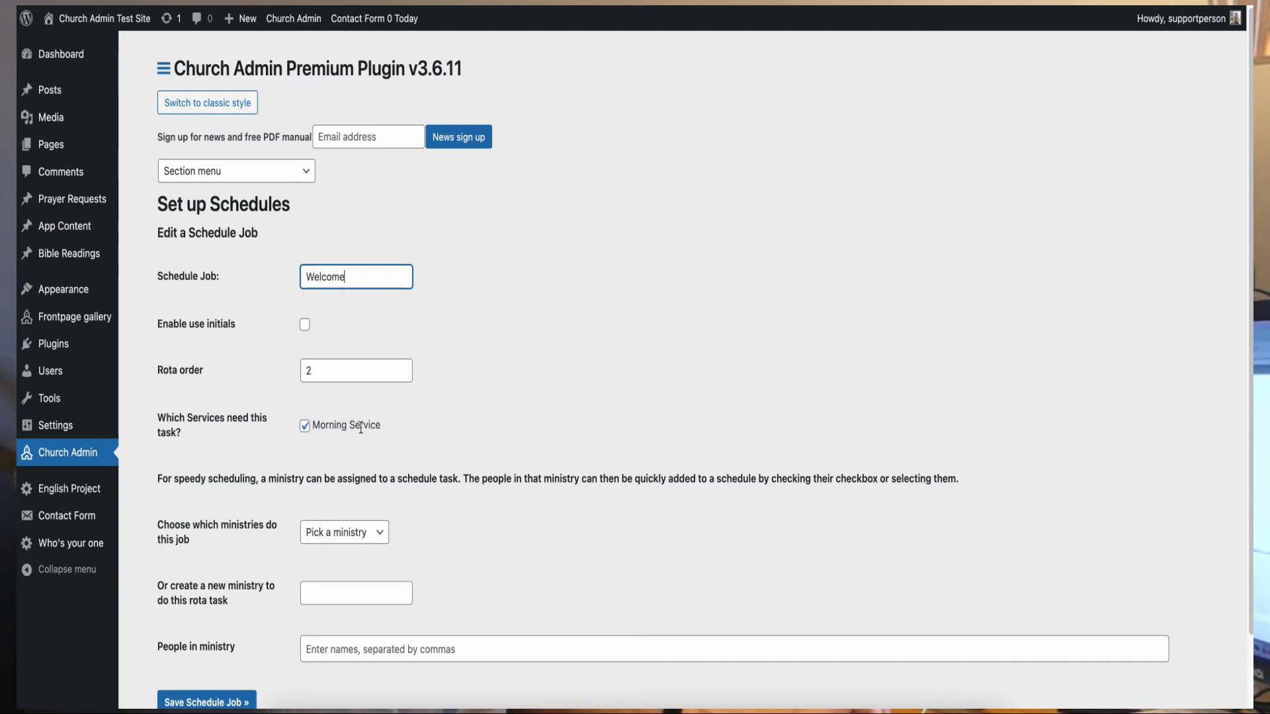
left_click(347, 533)
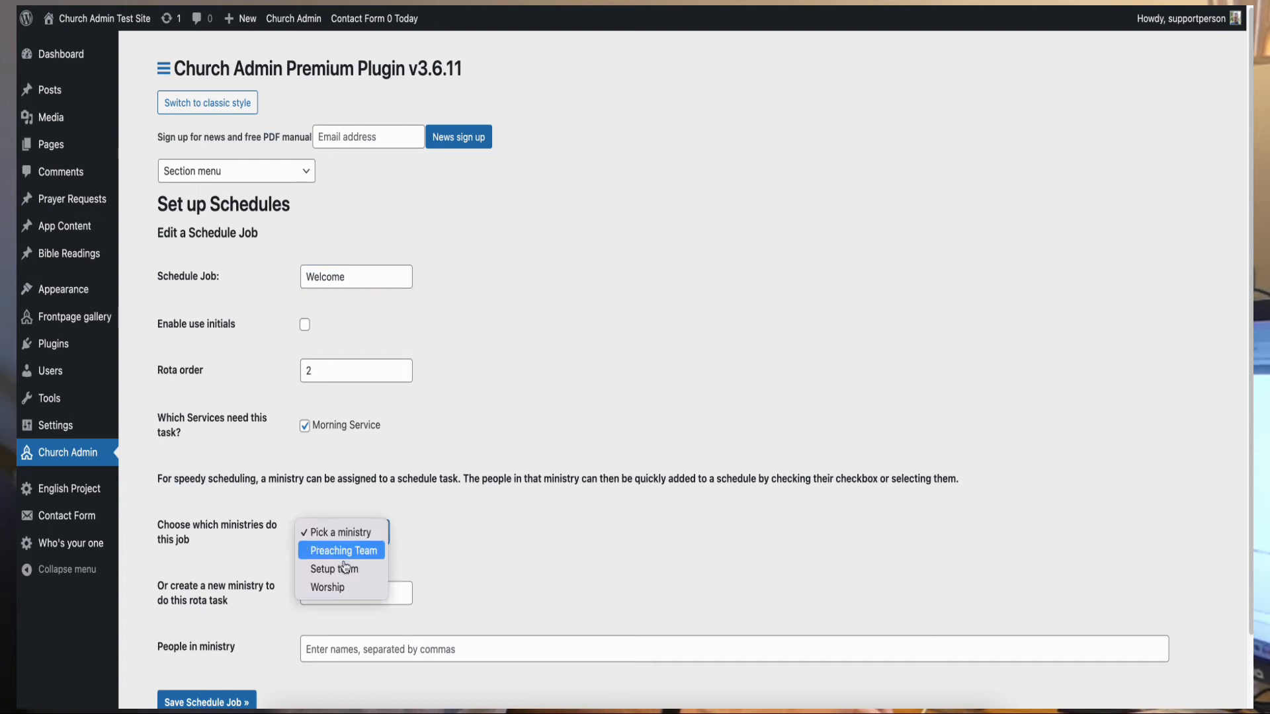
left_click(429, 532)
left_click(345, 595)
type("Welcom YTE")
key("BackSpace")
key("BackSpace")
key("BackSpace")
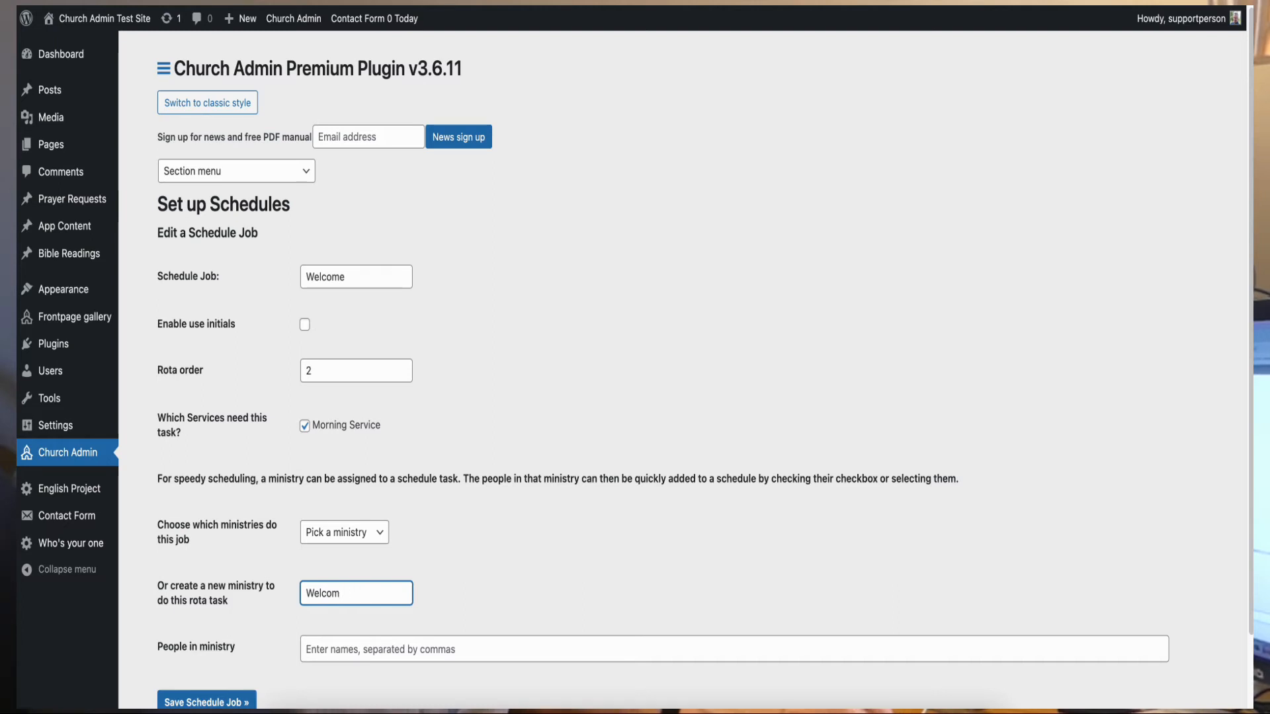
type("e Team")
- Enter the Welcome Team members and save the Welcome job
key("Tab")
type("An")
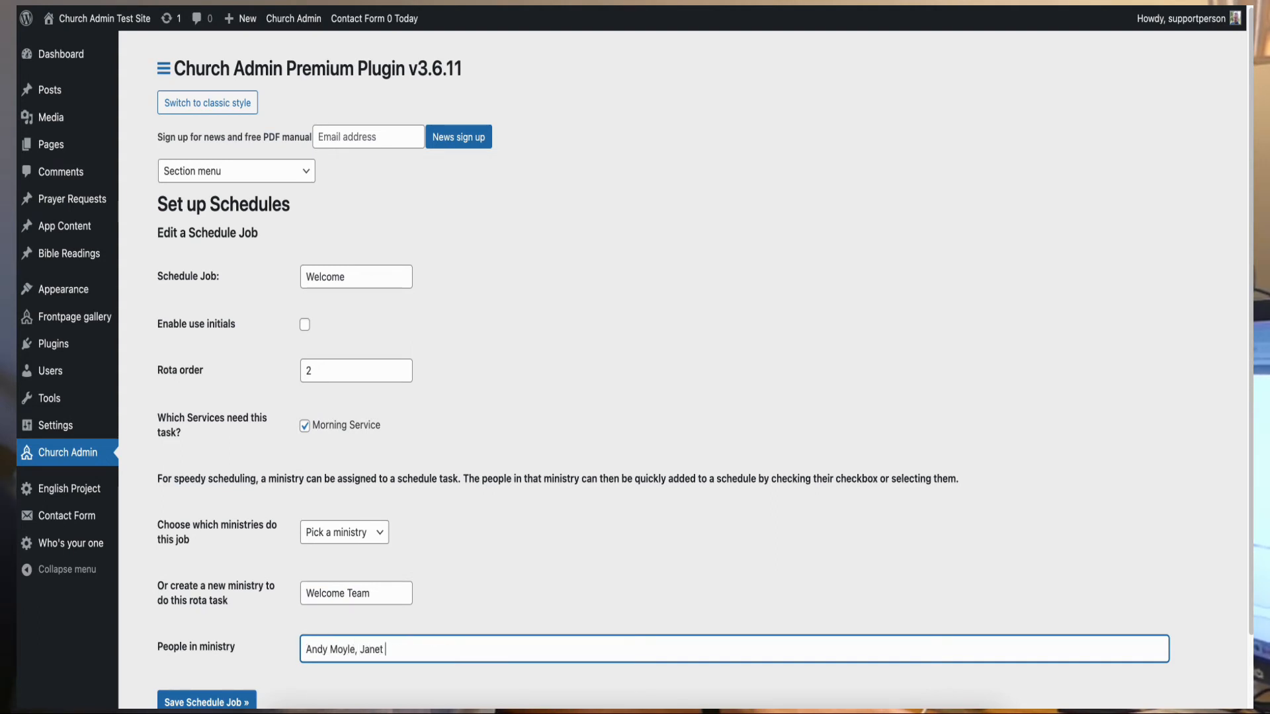
type("hn Doe, Jane Doe")
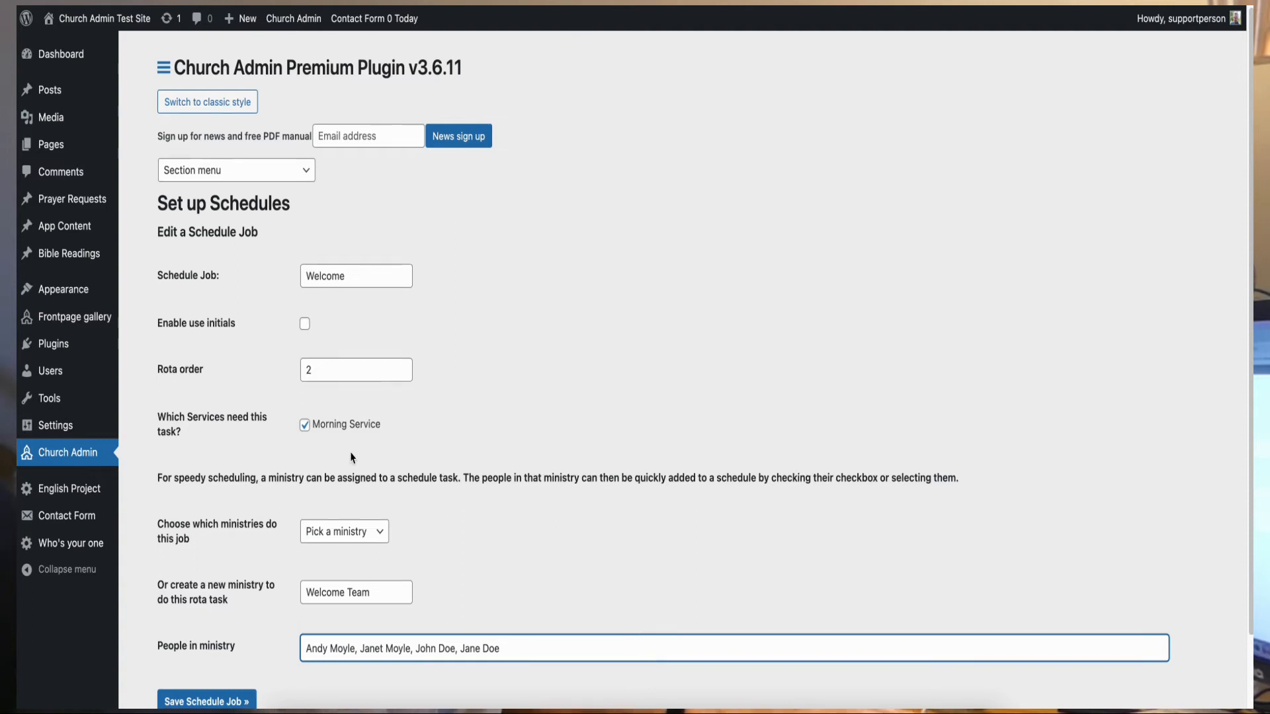
scroll(349, 456, "down", 1)
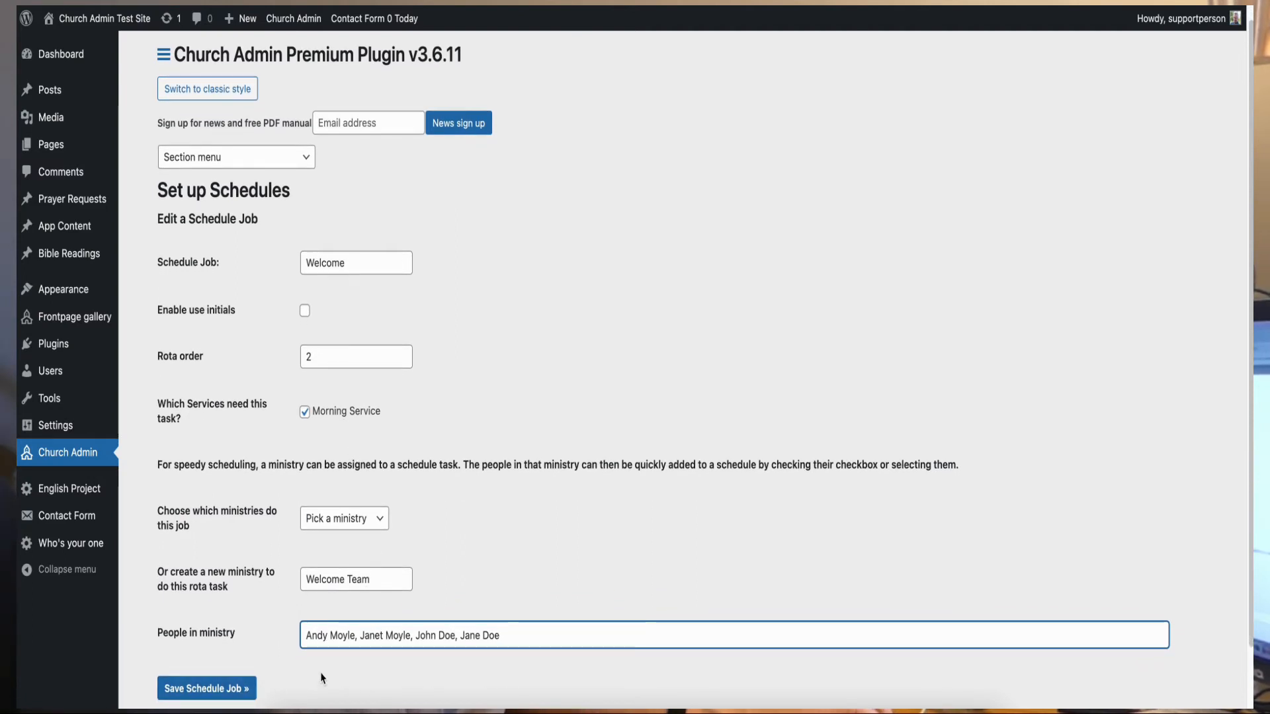
left_click(236, 687)
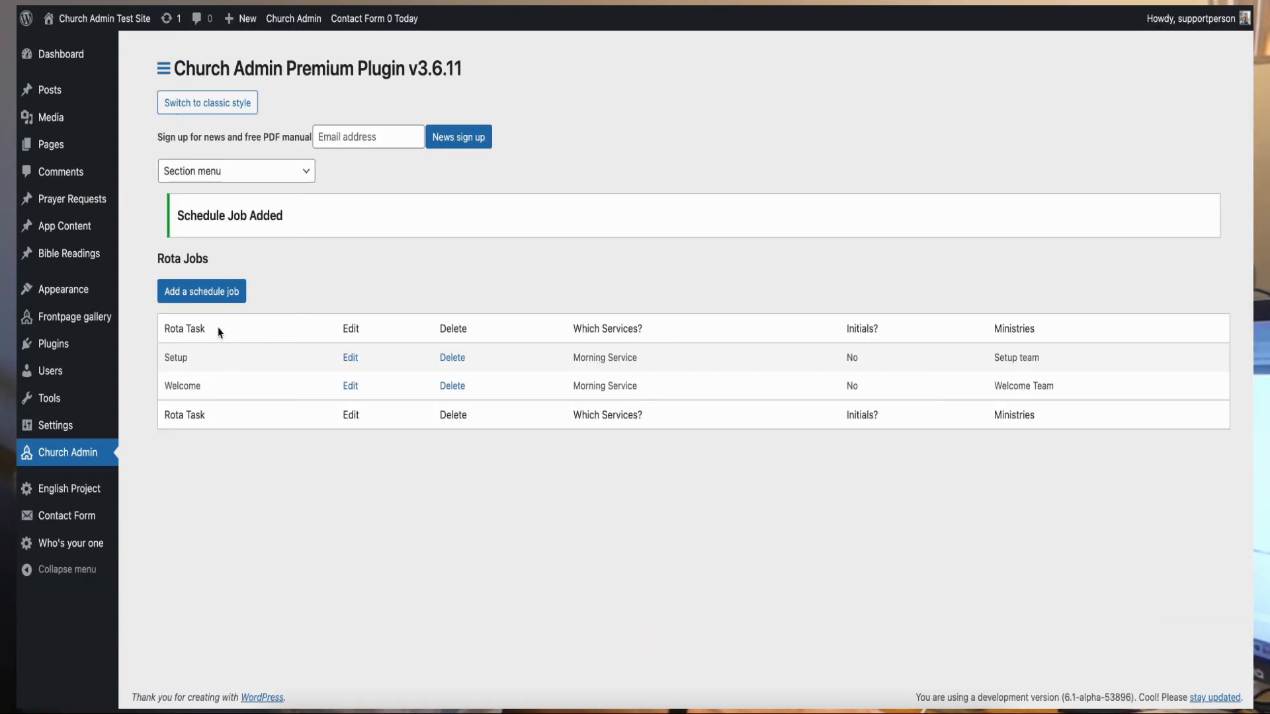
left_click(218, 304)
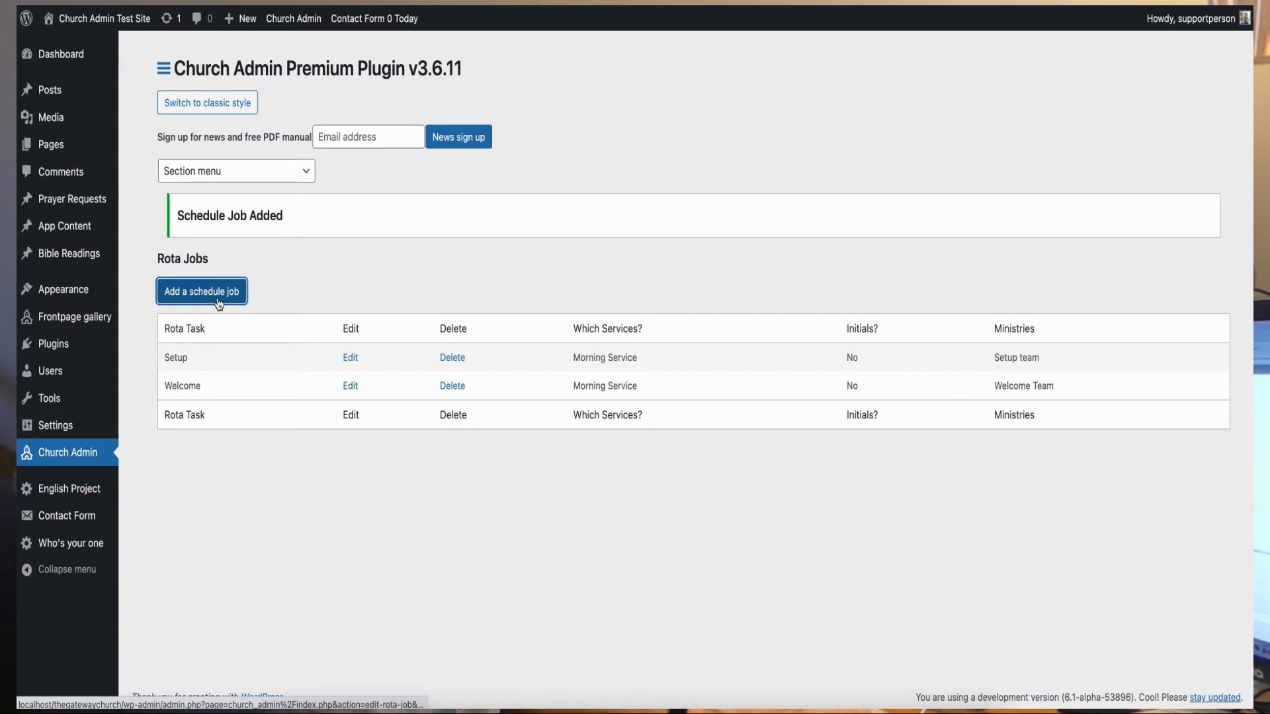
- Save a Worship Leader schedule job assigned to the Worship ministry
left_click(340, 268)
type("Wo")
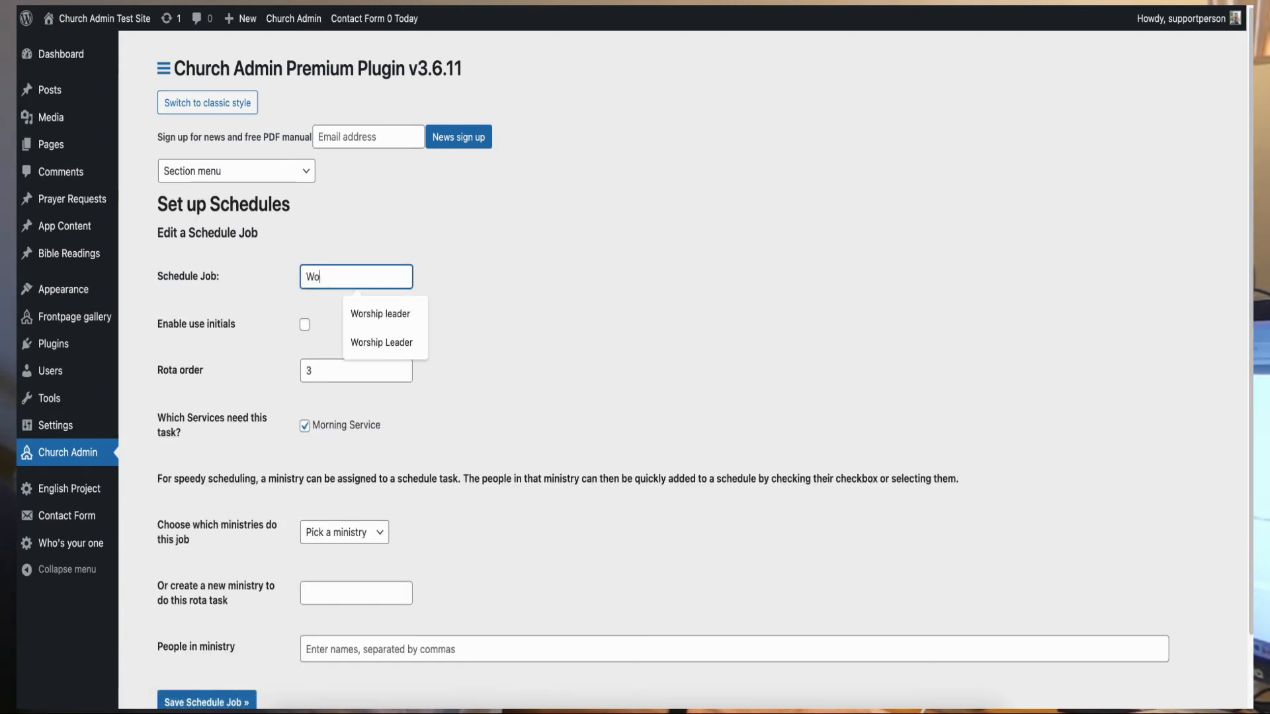
type("rship Leader")
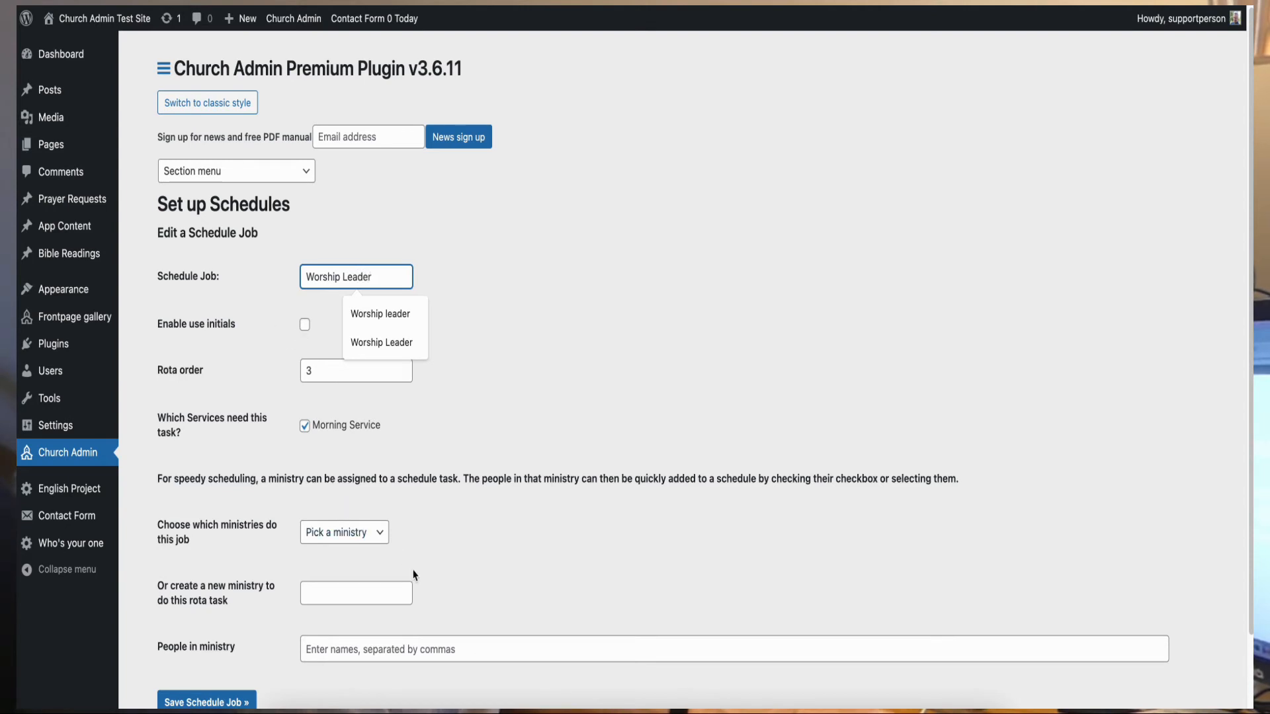
left_click(381, 537)
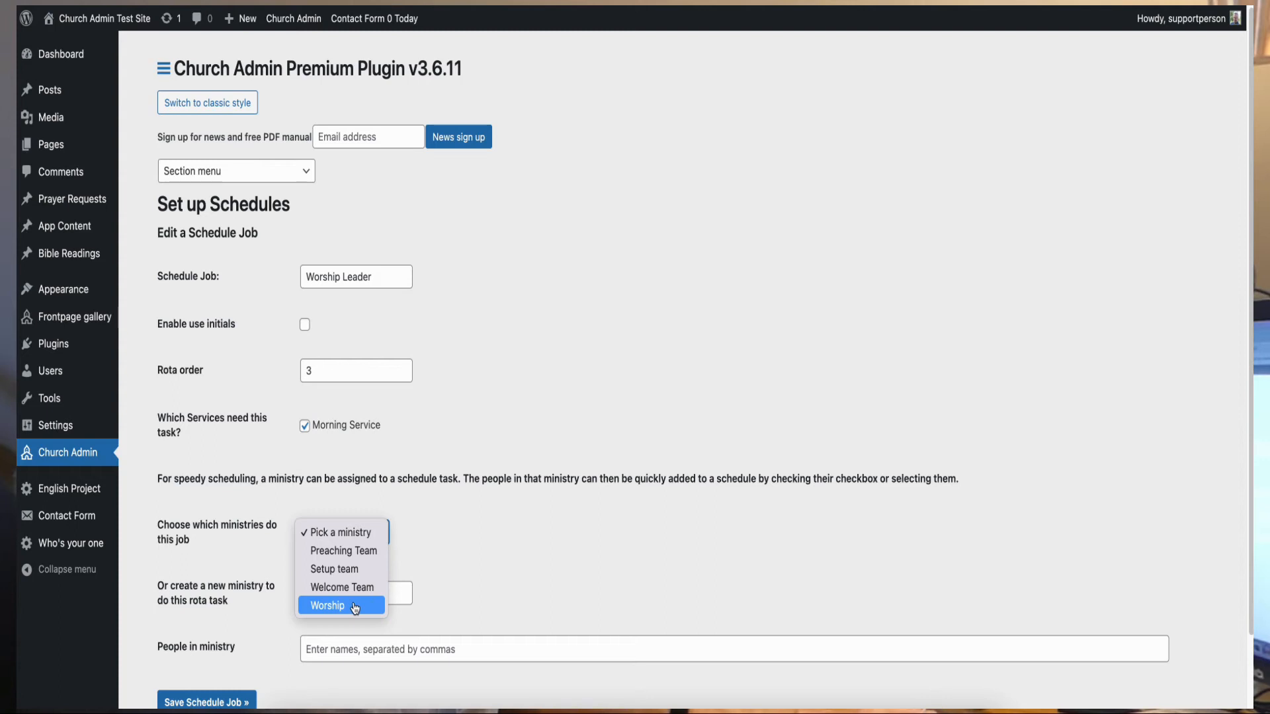
left_click(331, 606)
scroll(242, 597, "down", 2)
left_click(232, 620)
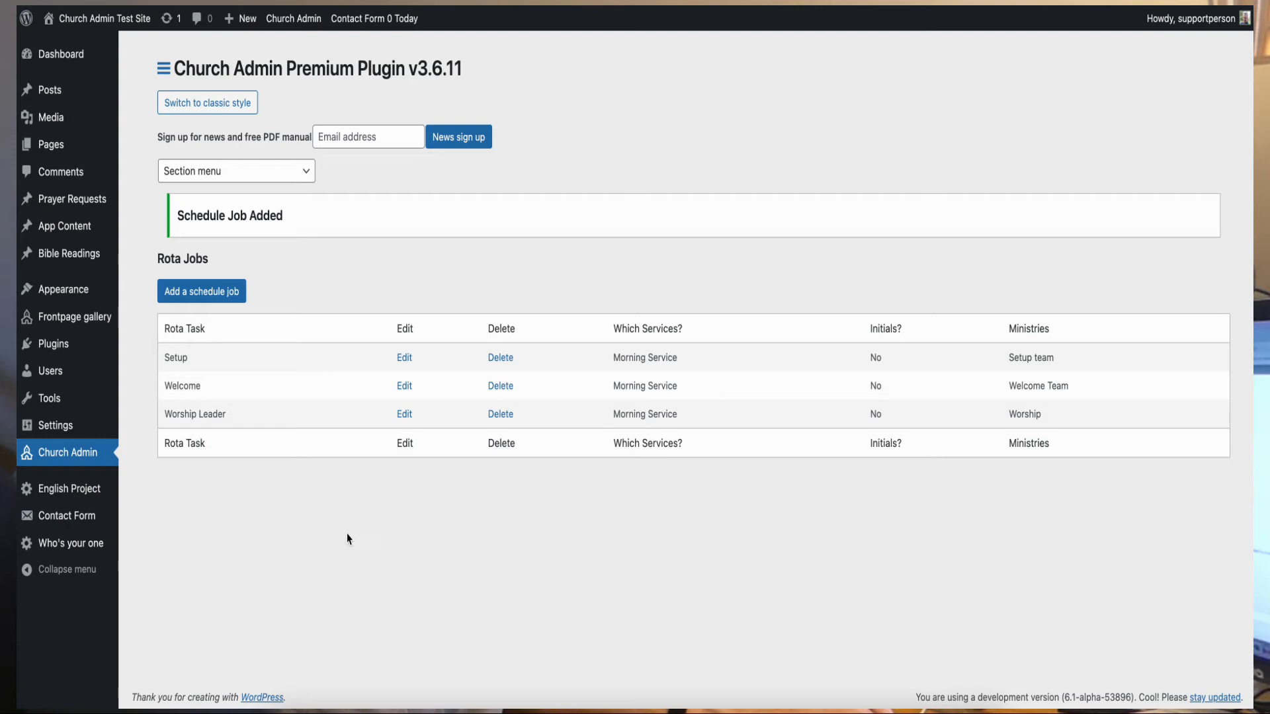
left_click(224, 296)
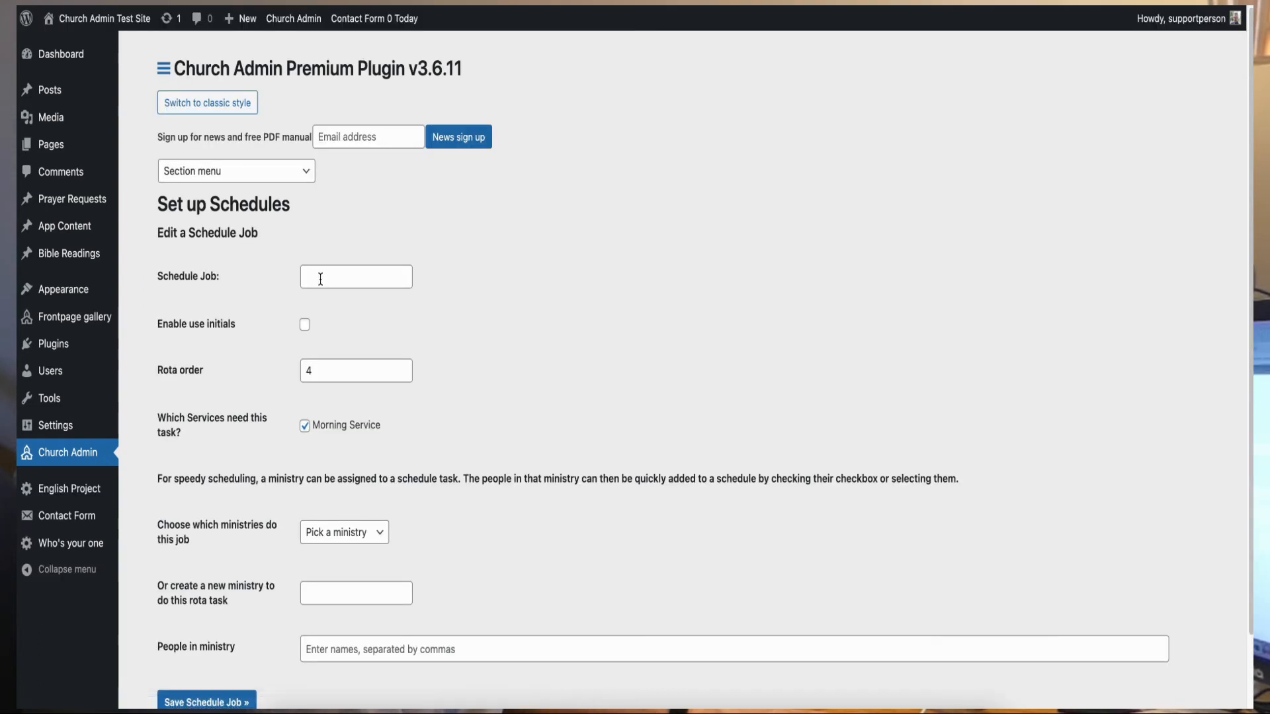
- Save a Preacher schedule job assigned to the Preaching Team ministry
left_click(320, 275)
type("Preache")
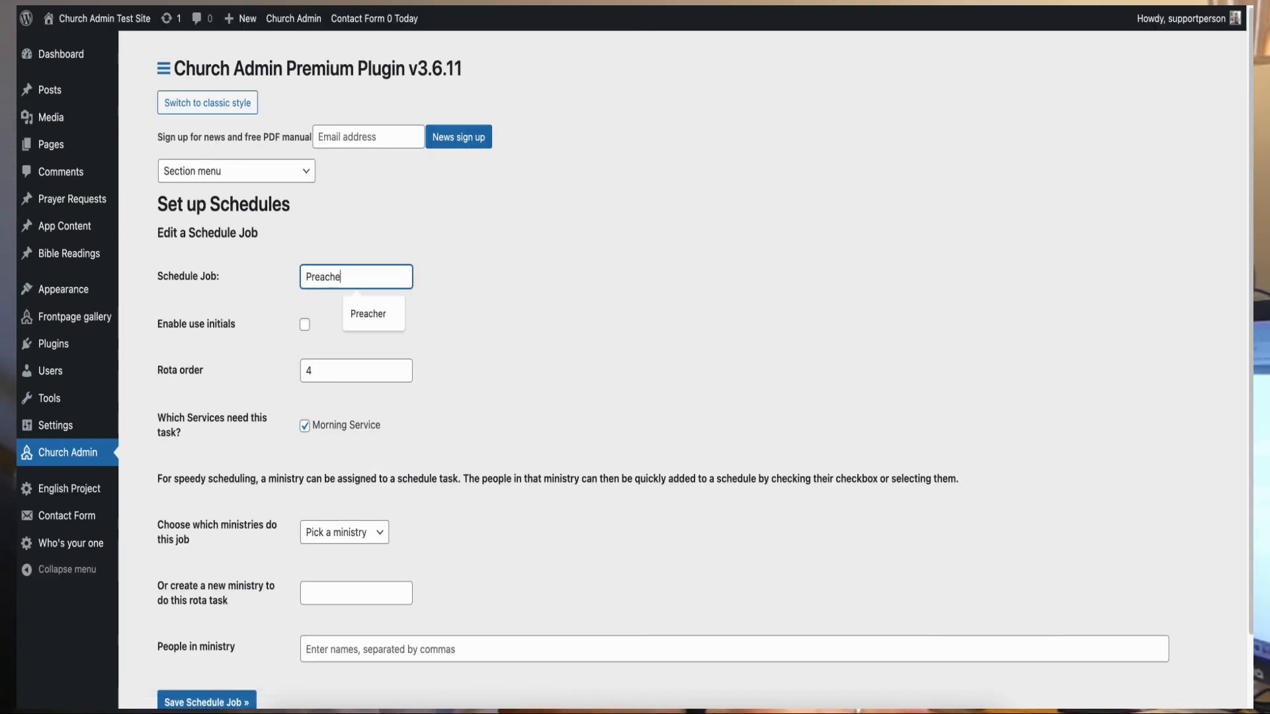
type("r")
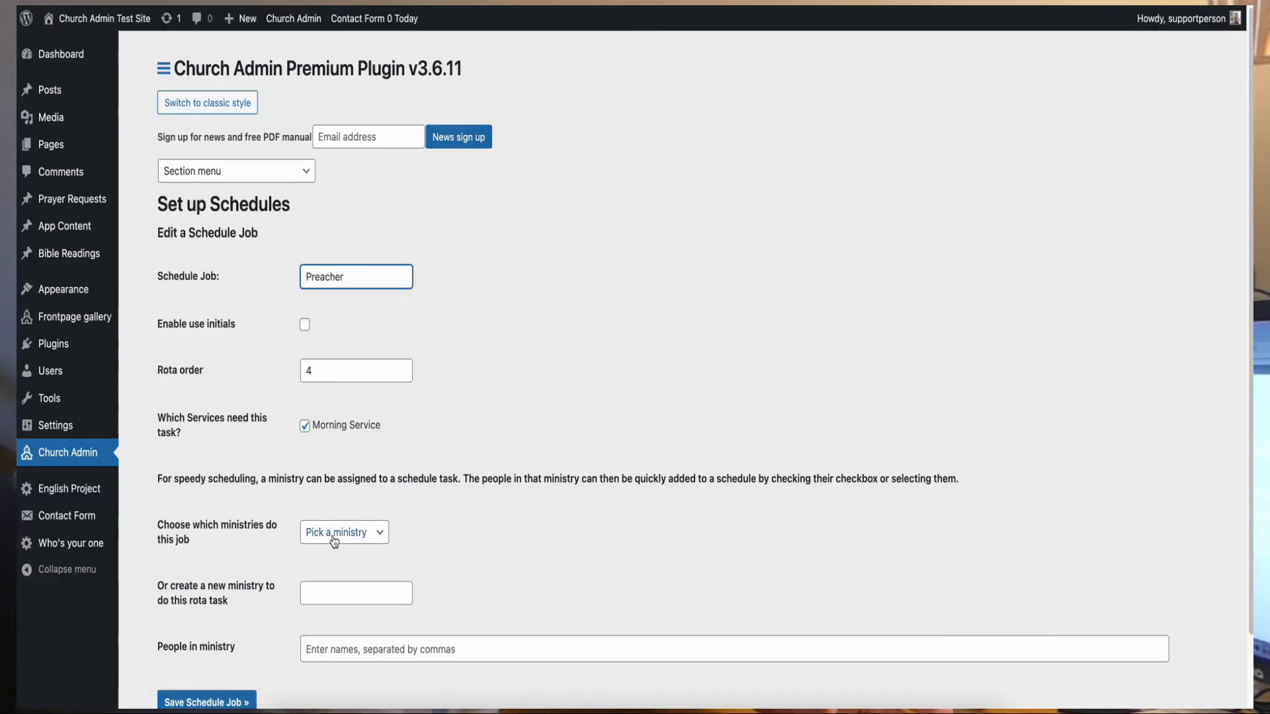
left_click(379, 533)
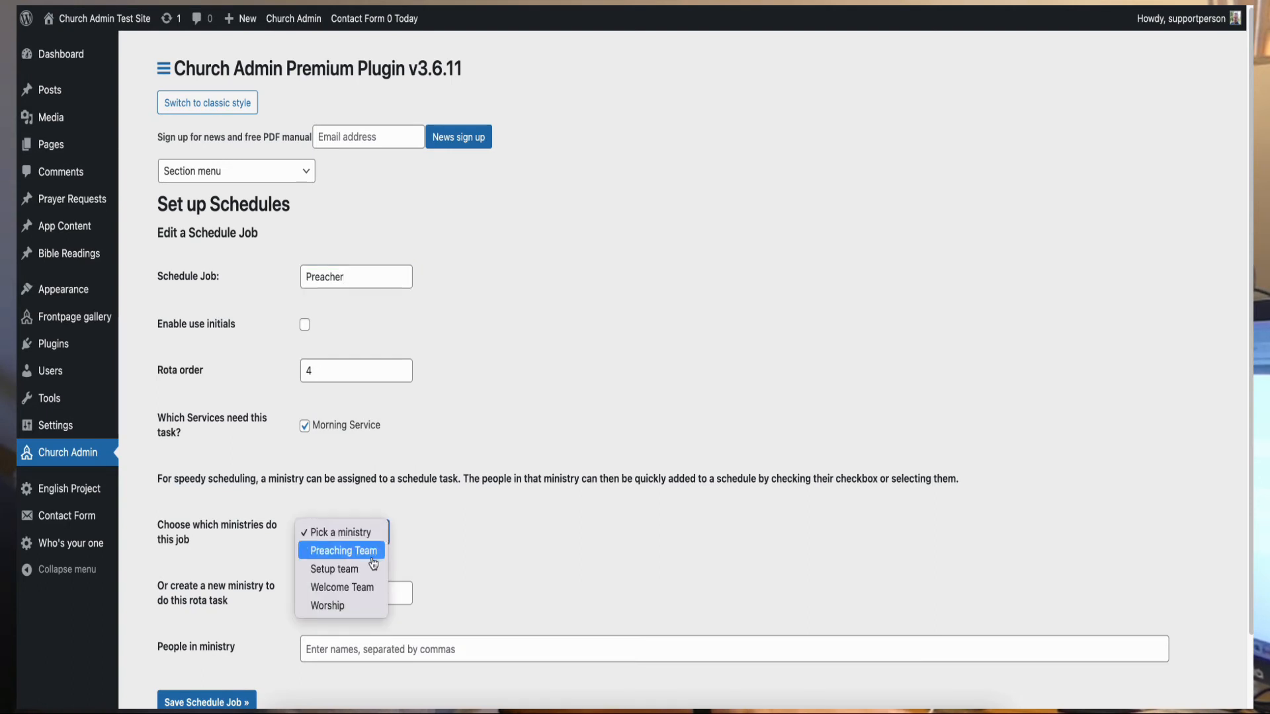
left_click(374, 558)
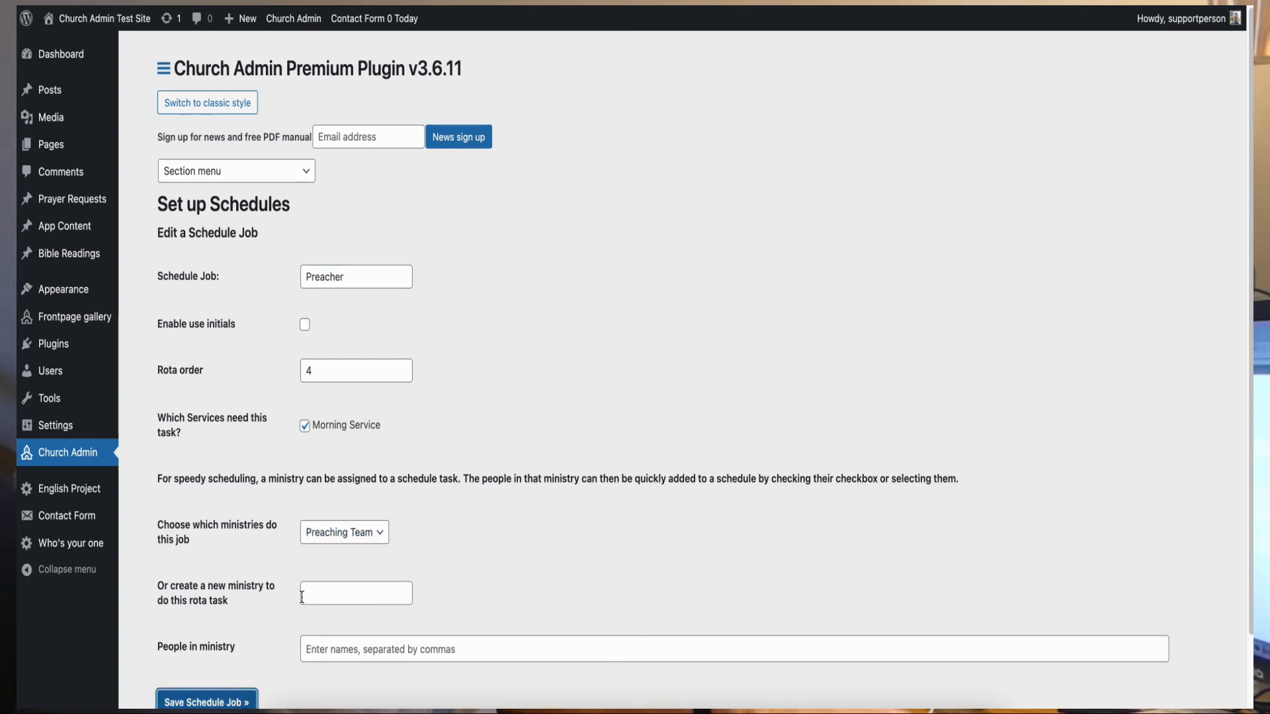
key("Return")
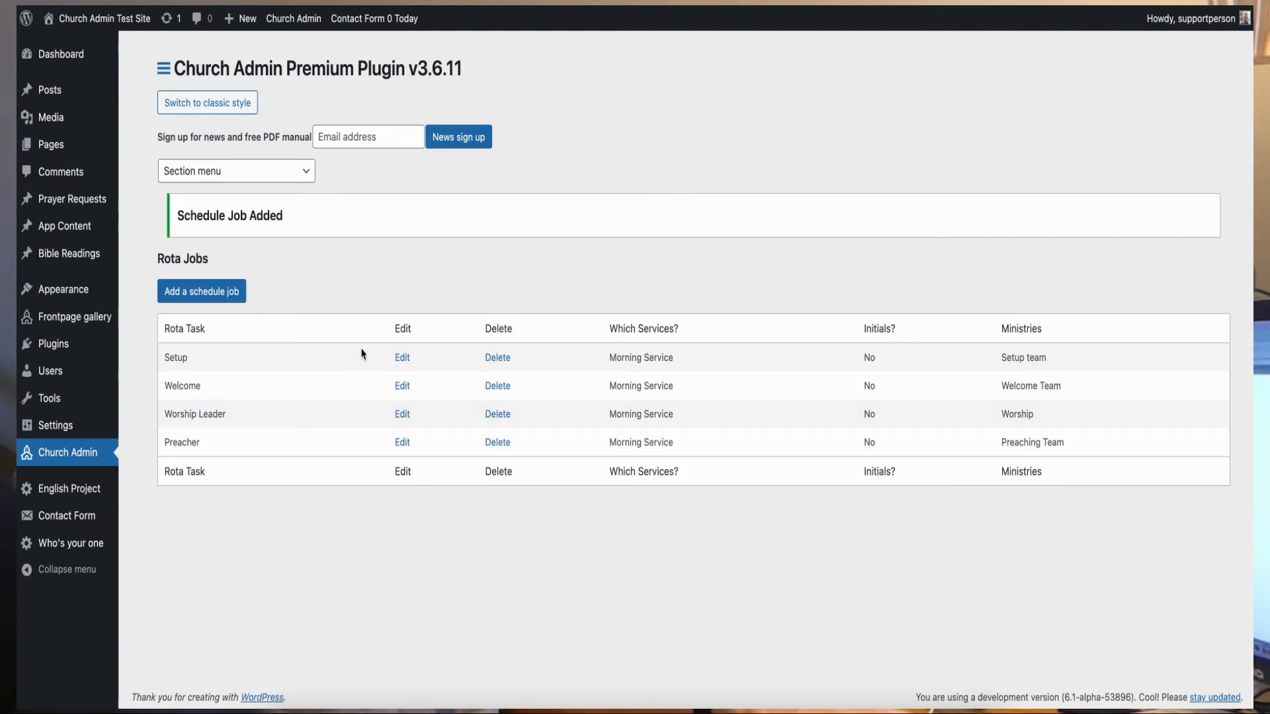
left_click(273, 172)
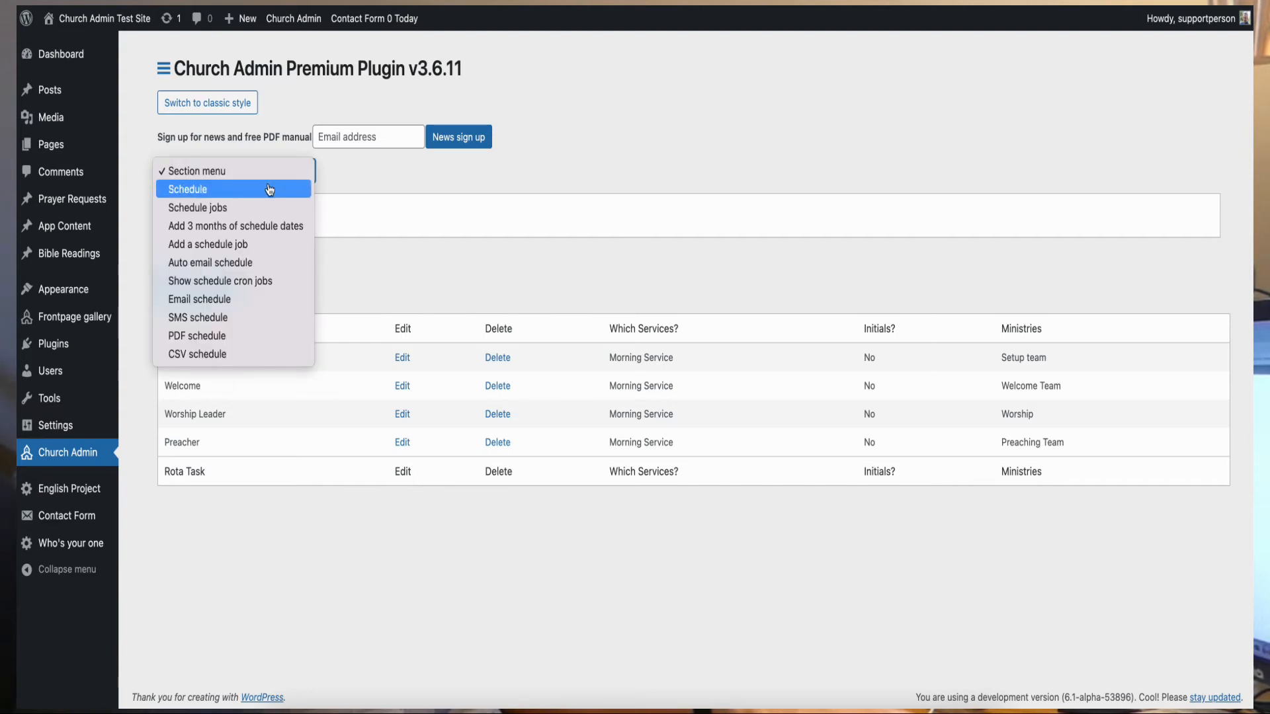
- In the Schedule section, generate three months of service dates from August 21, 2022
left_click(269, 190)
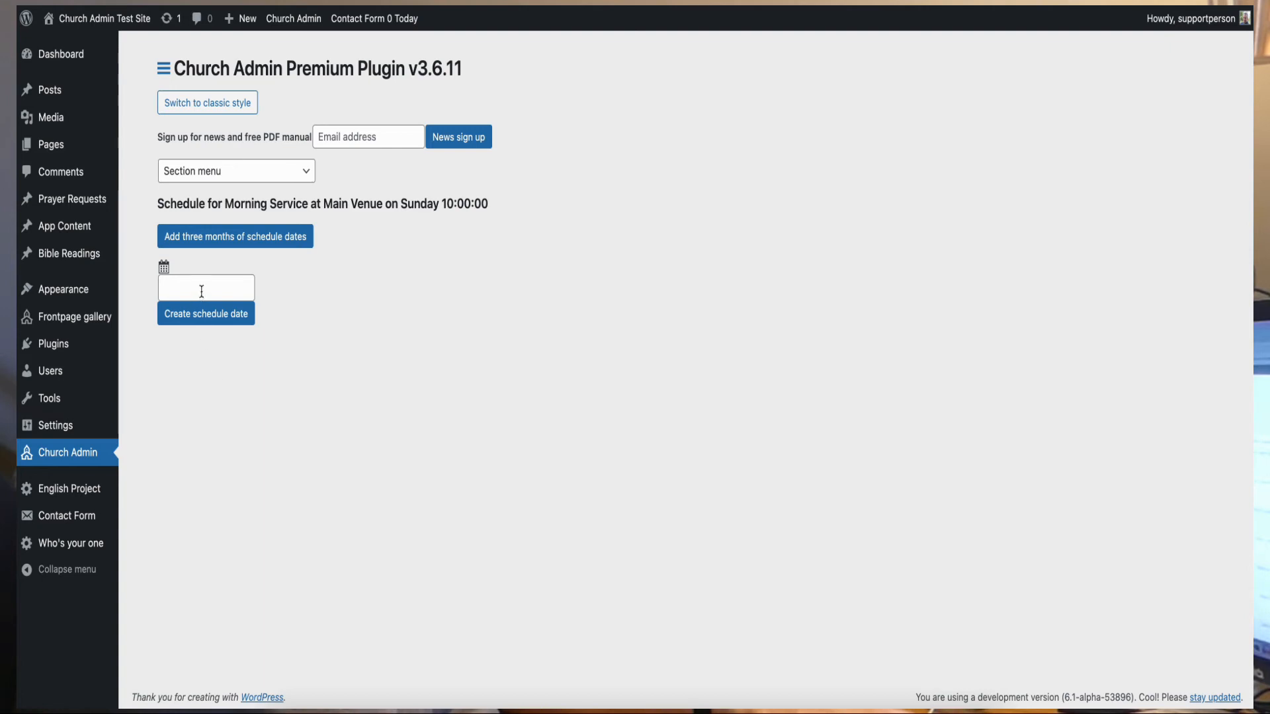
left_click(242, 238)
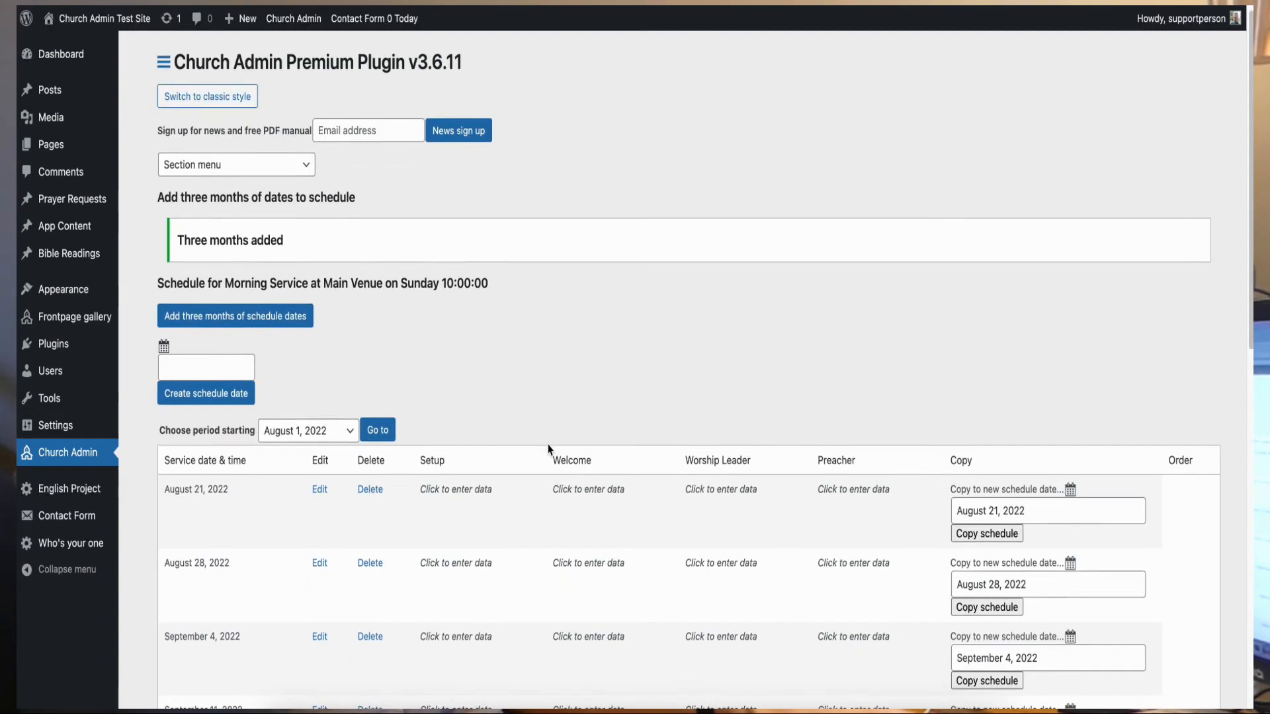
scroll(547, 450, "down", 5)
scroll(548, 451, "down", 1)
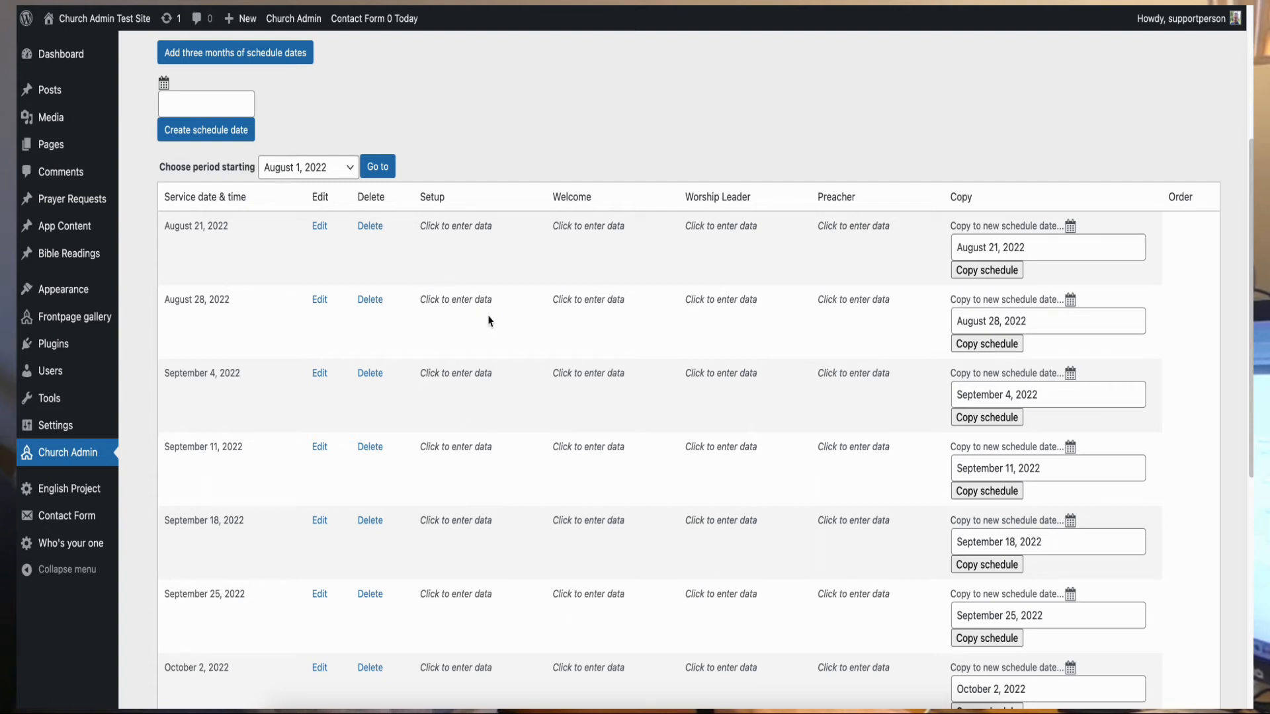
- Assign a Setup volunteer and a Welcome team member for August 21
left_click(464, 227)
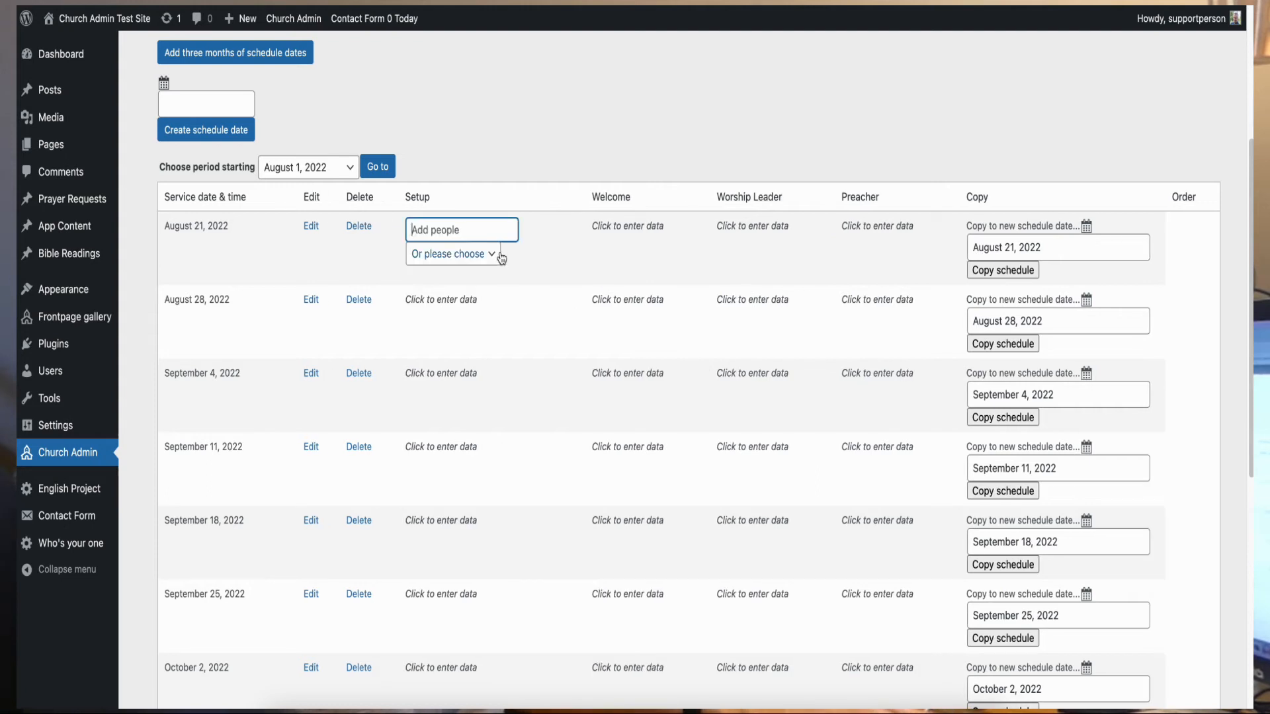
left_click(496, 257)
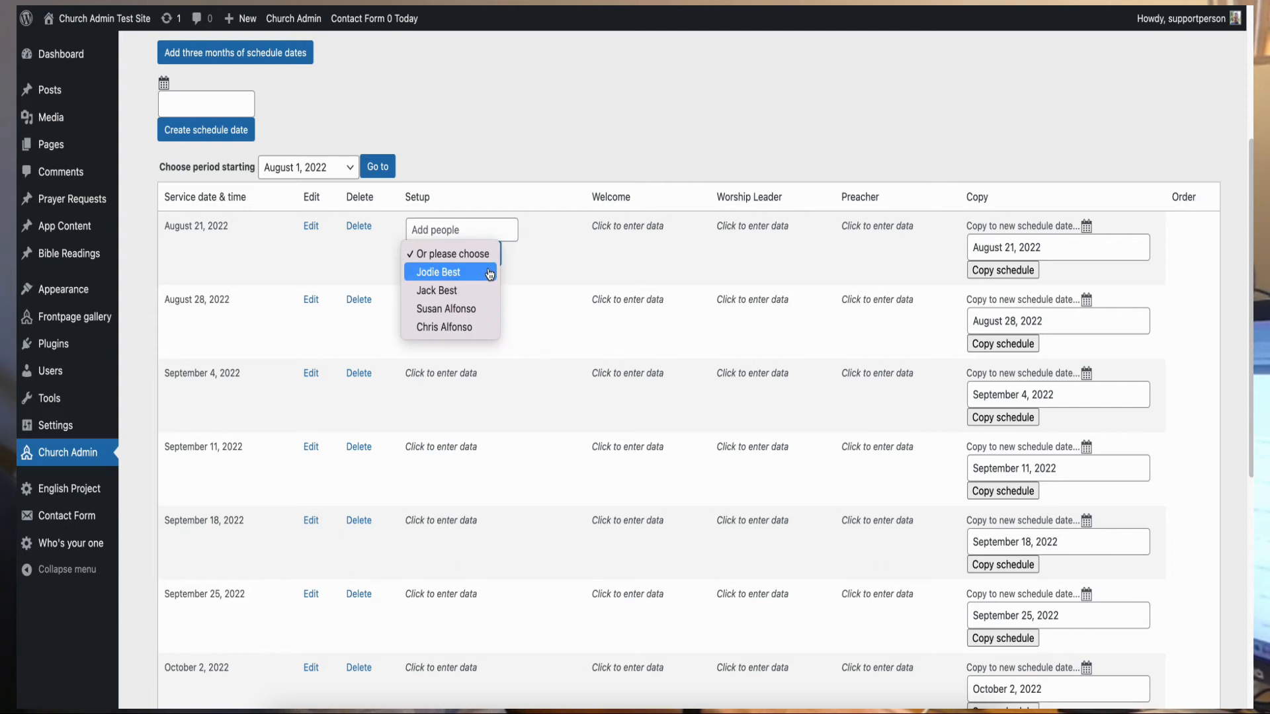
left_click(489, 273)
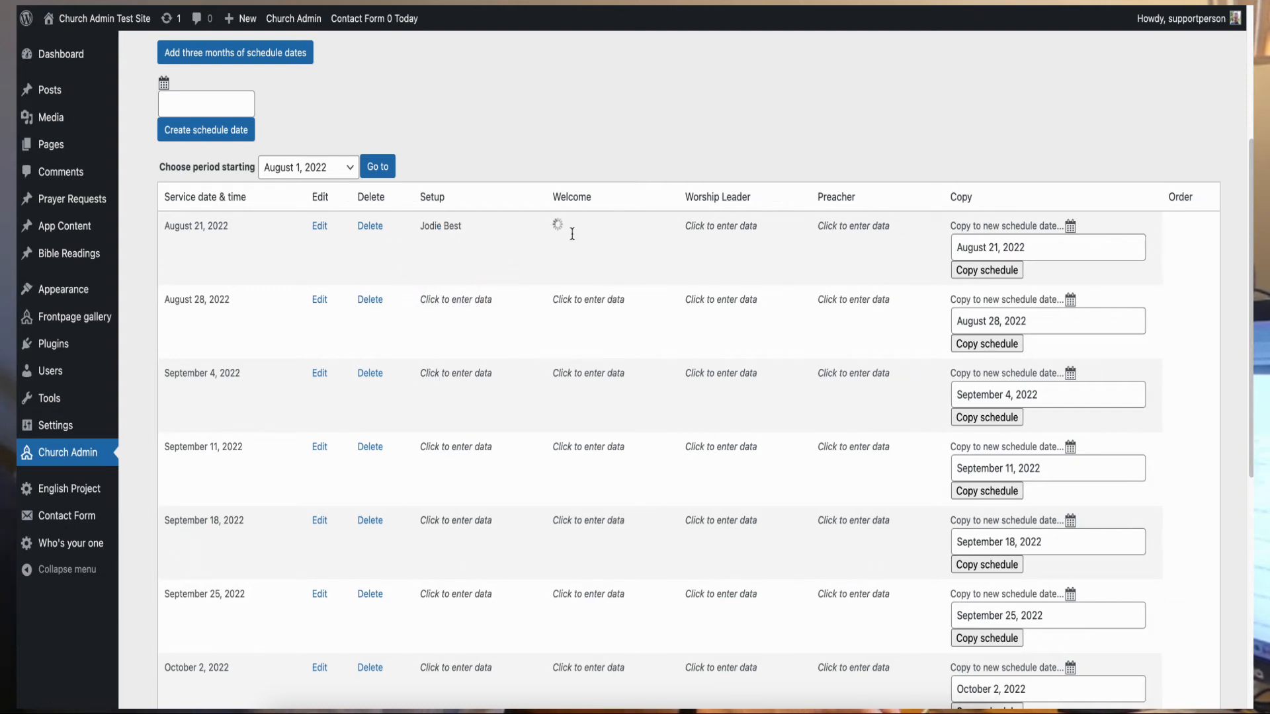
left_click(570, 229)
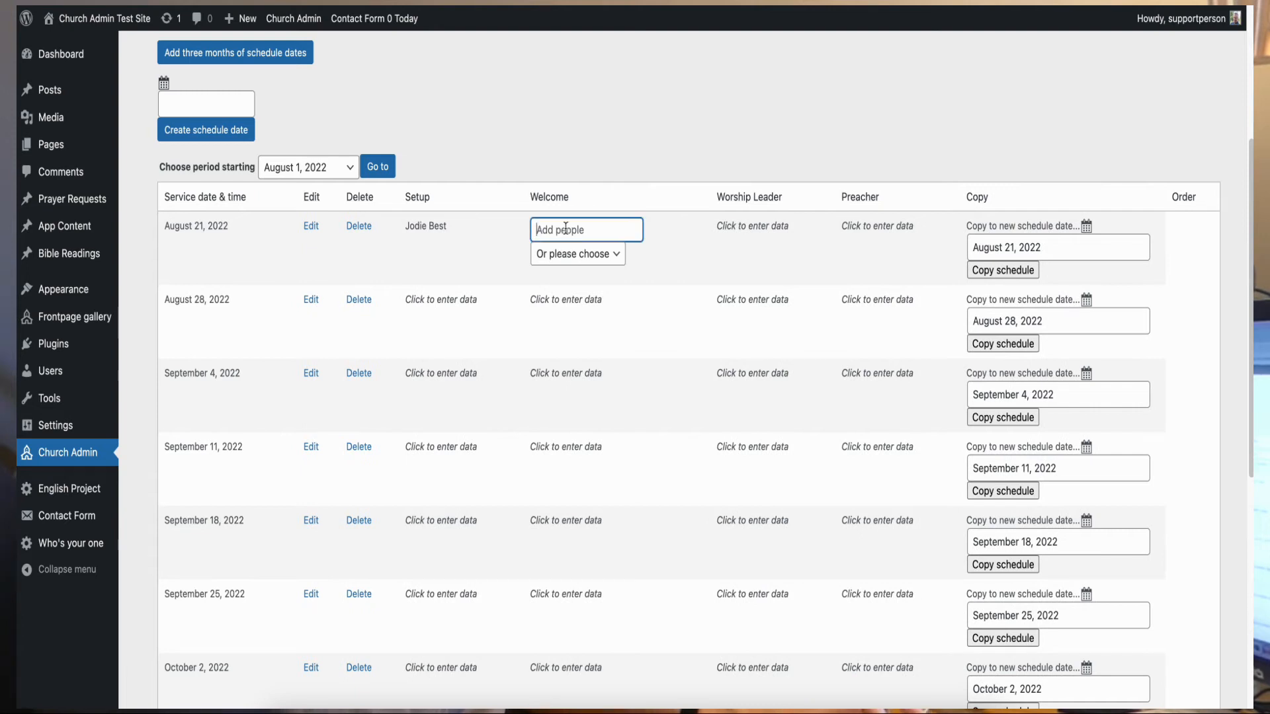
left_click(614, 263)
left_click(599, 308)
- Fill the August 21 Worship Leader and Preacher slots
left_click(736, 227)
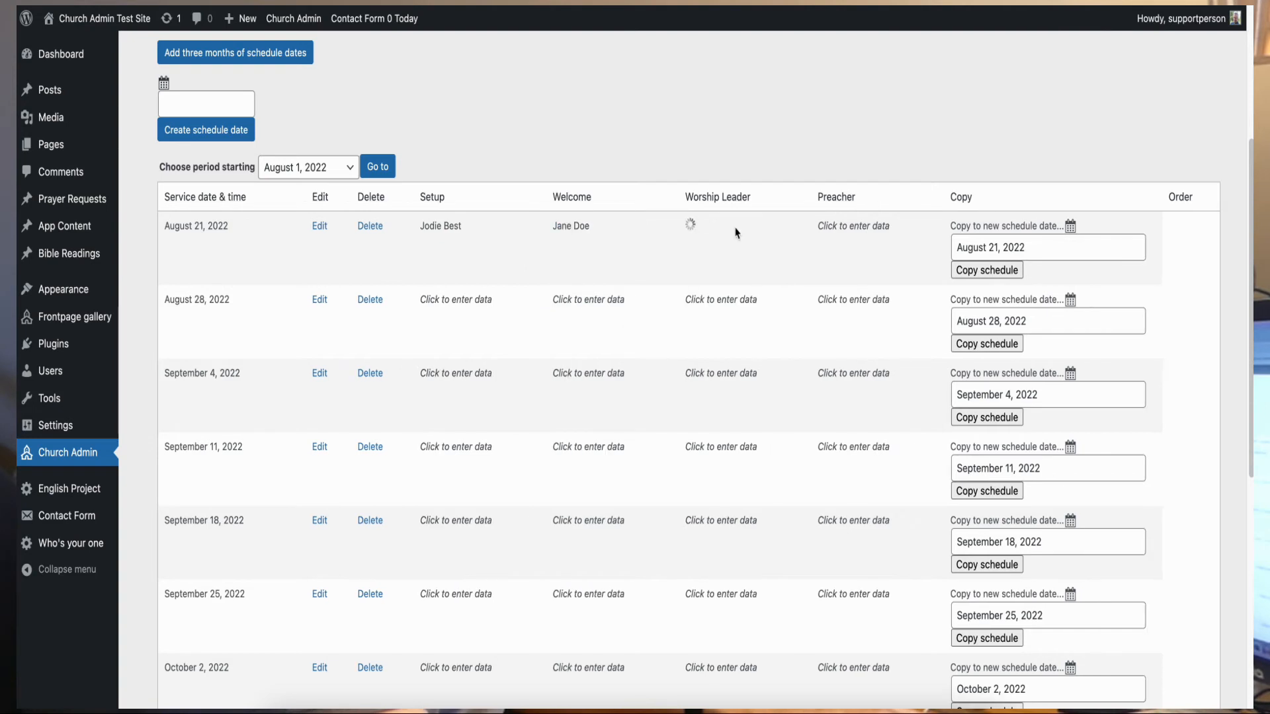
left_click(702, 254)
left_click(710, 228)
type("Matt Redman")
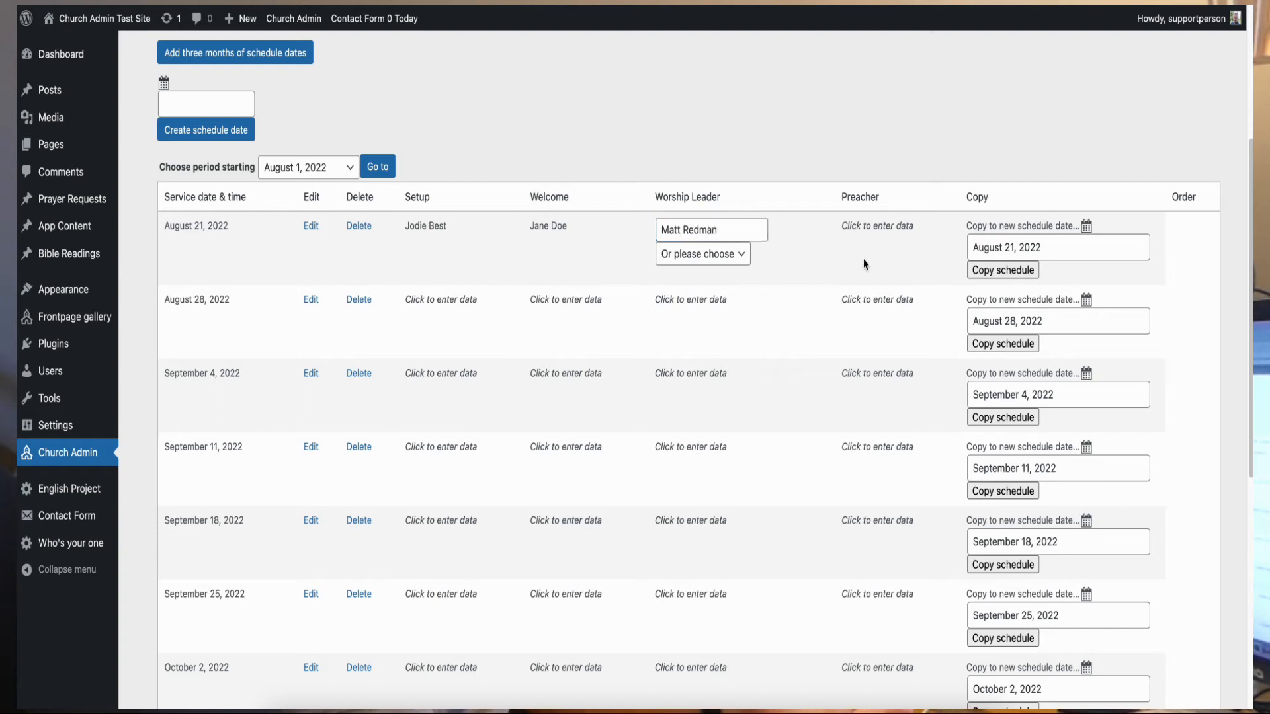
key("Return")
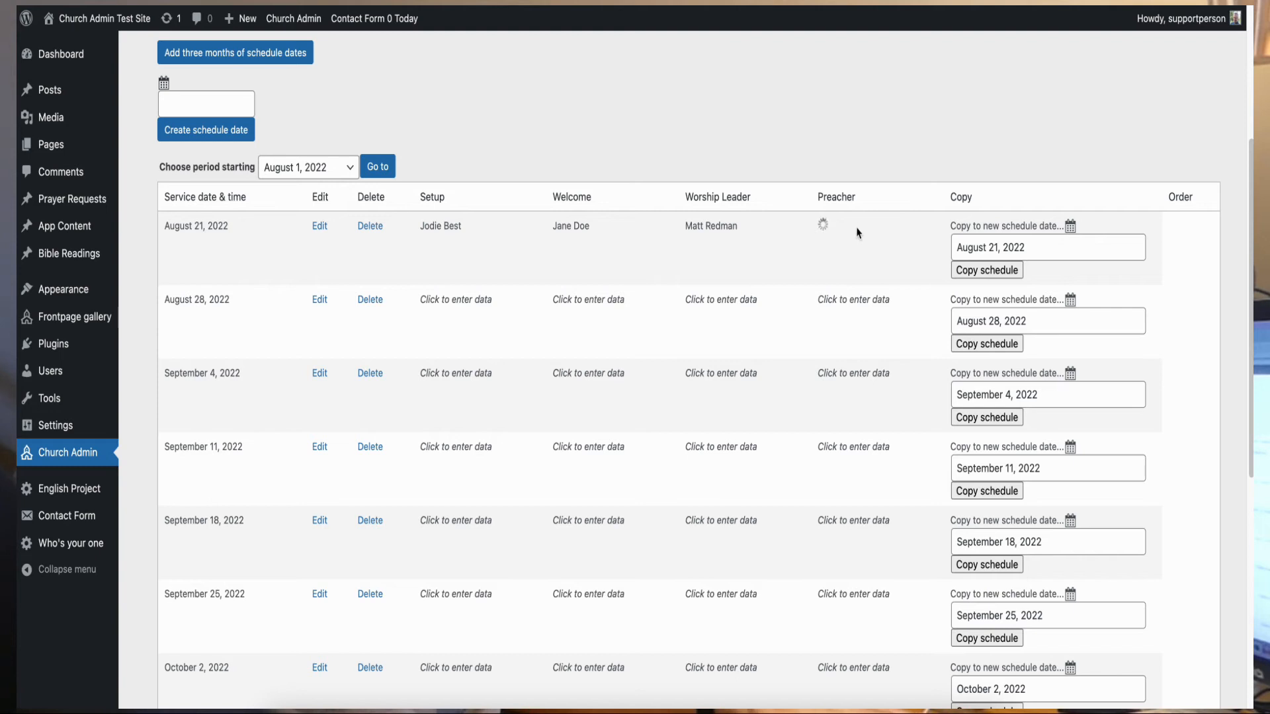
left_click(859, 269)
left_click(828, 230)
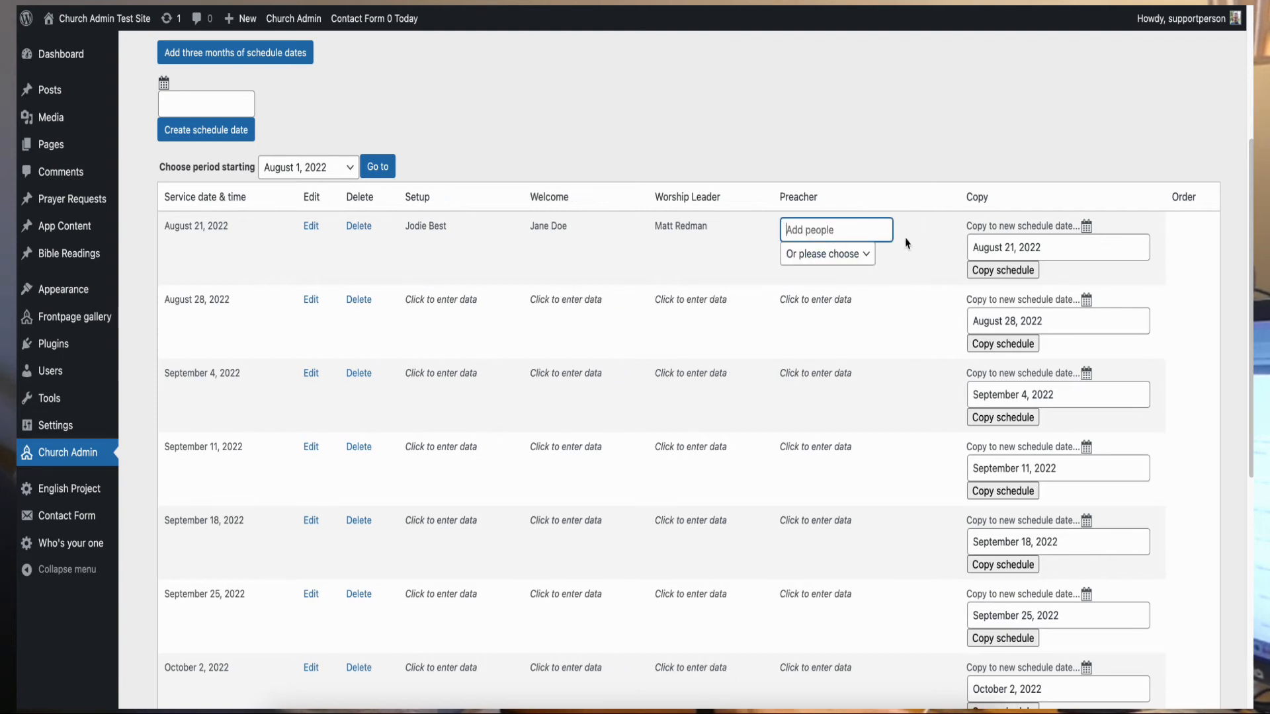
left_click(853, 255)
left_click(856, 291)
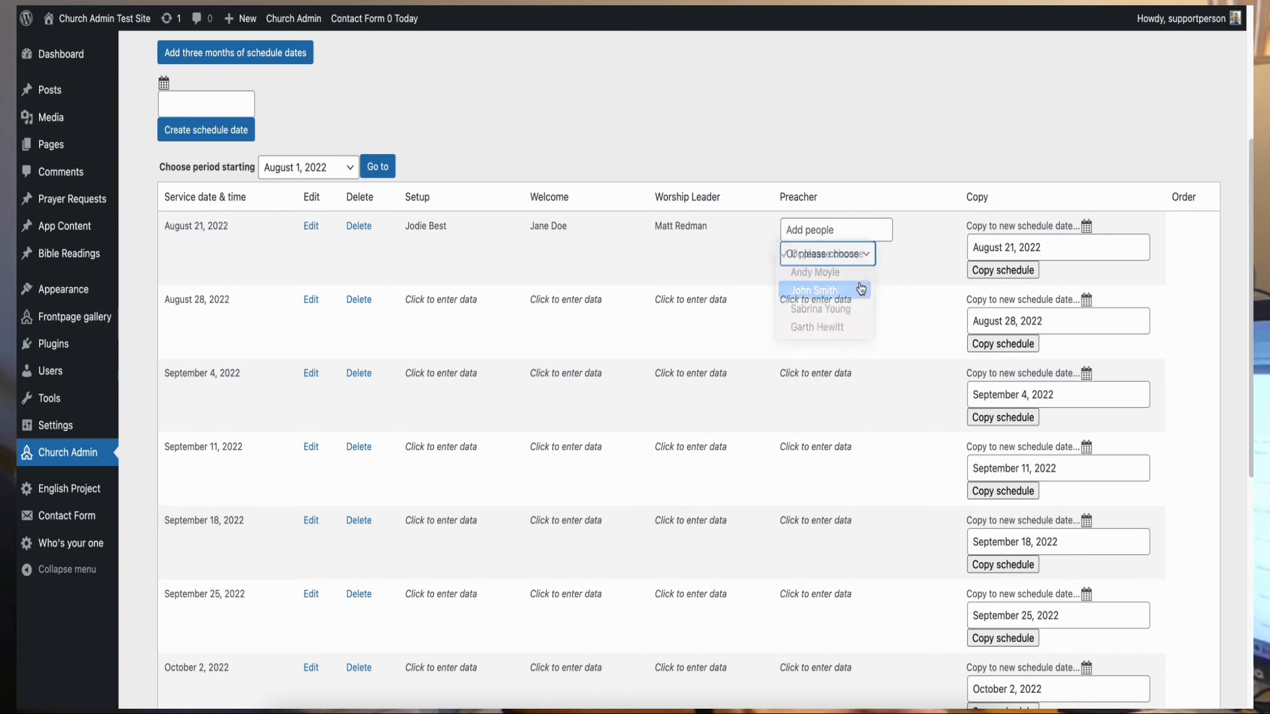
left_click(911, 258)
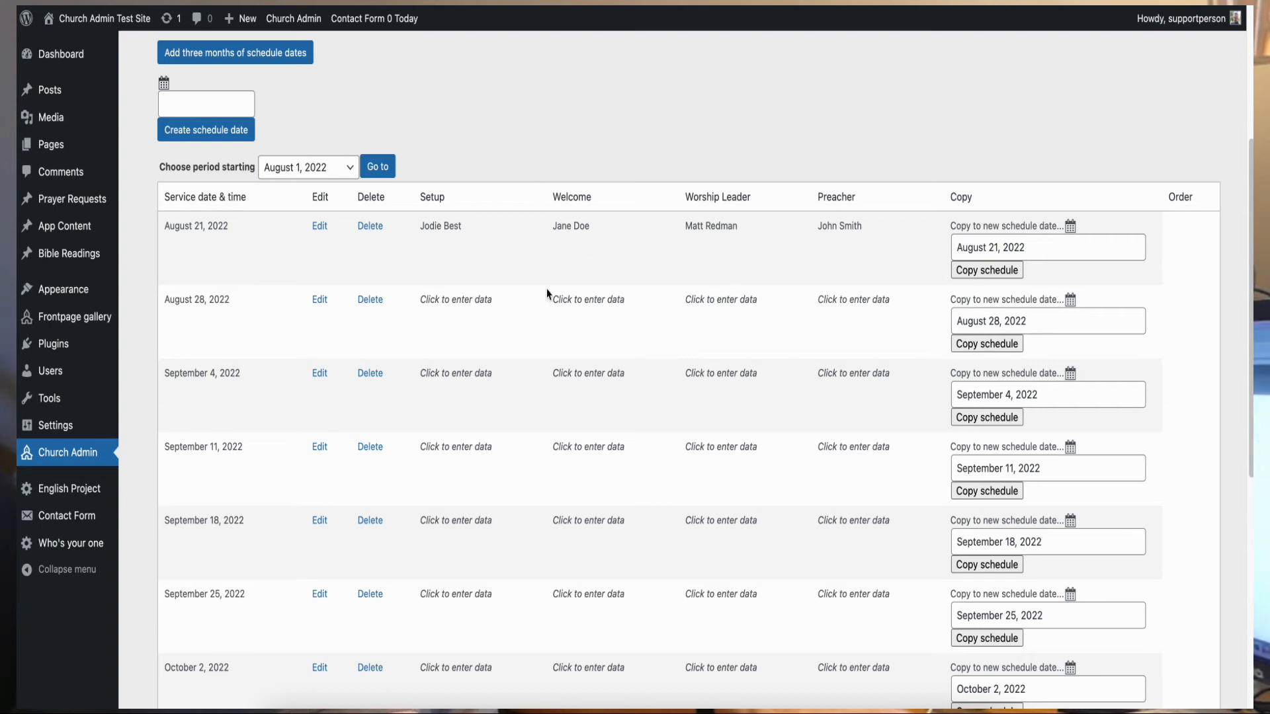
- Check the August 28 Setup list without assigning anyone, then switch to the front-end Schedule page
left_click(461, 301)
left_click(486, 329)
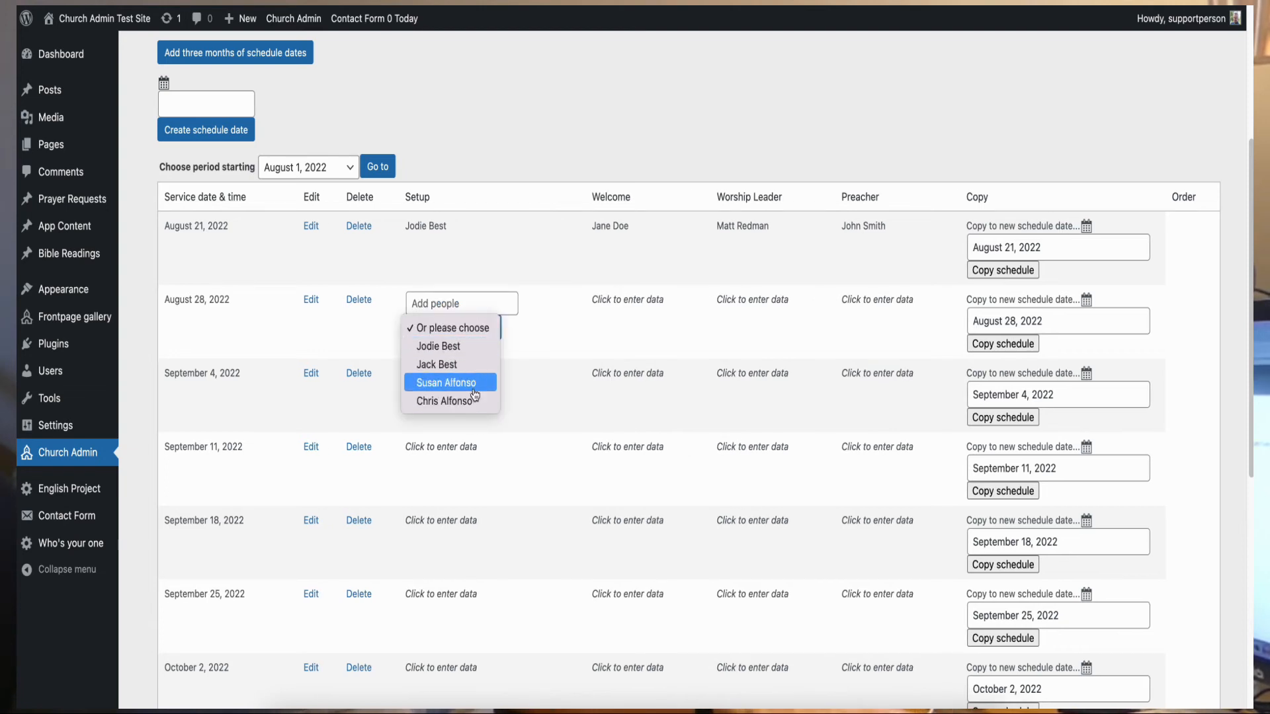
left_click(507, 144)
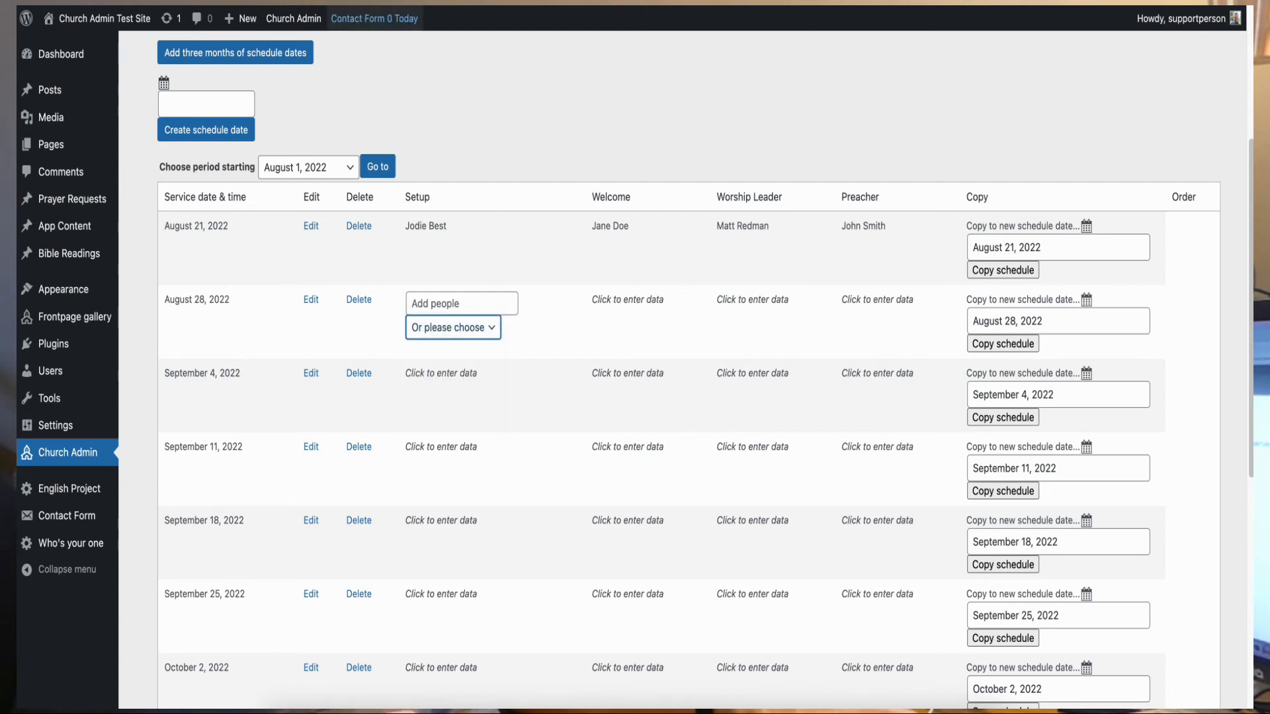
left_click(371, 3)
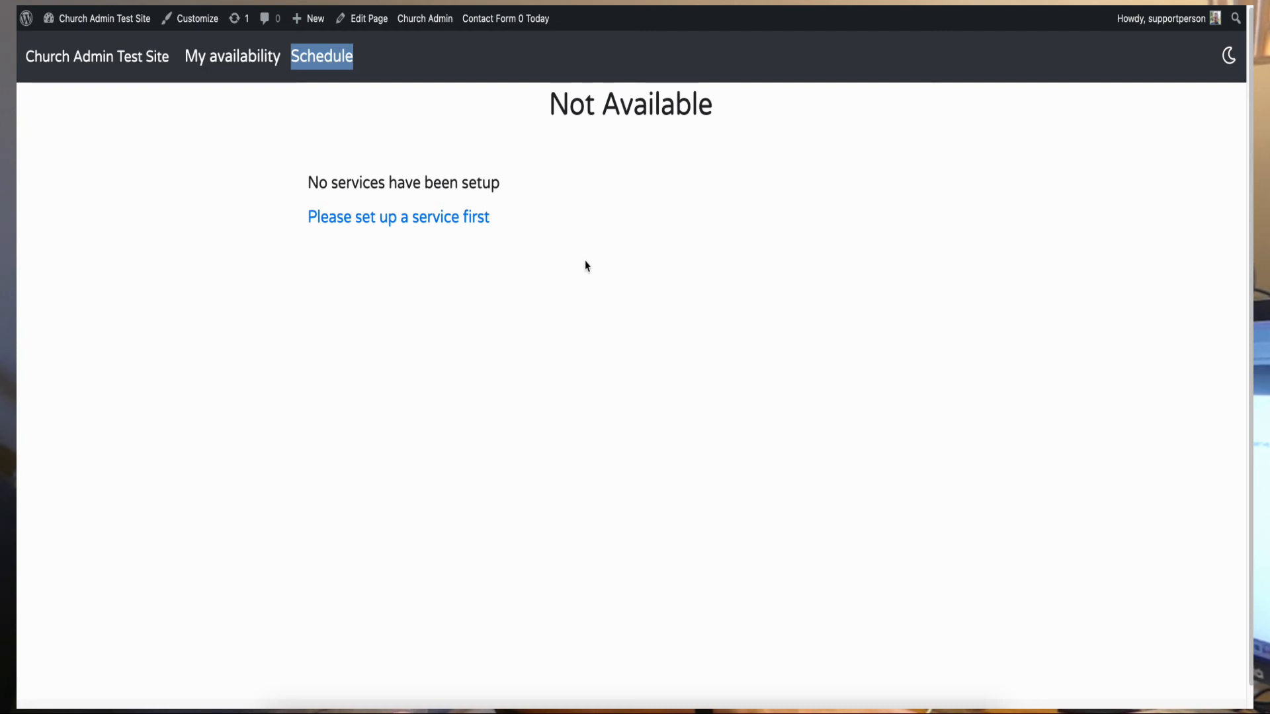
- Reload the front-end page and save August 28 and September 4 as unavailable dates
key("super+r")
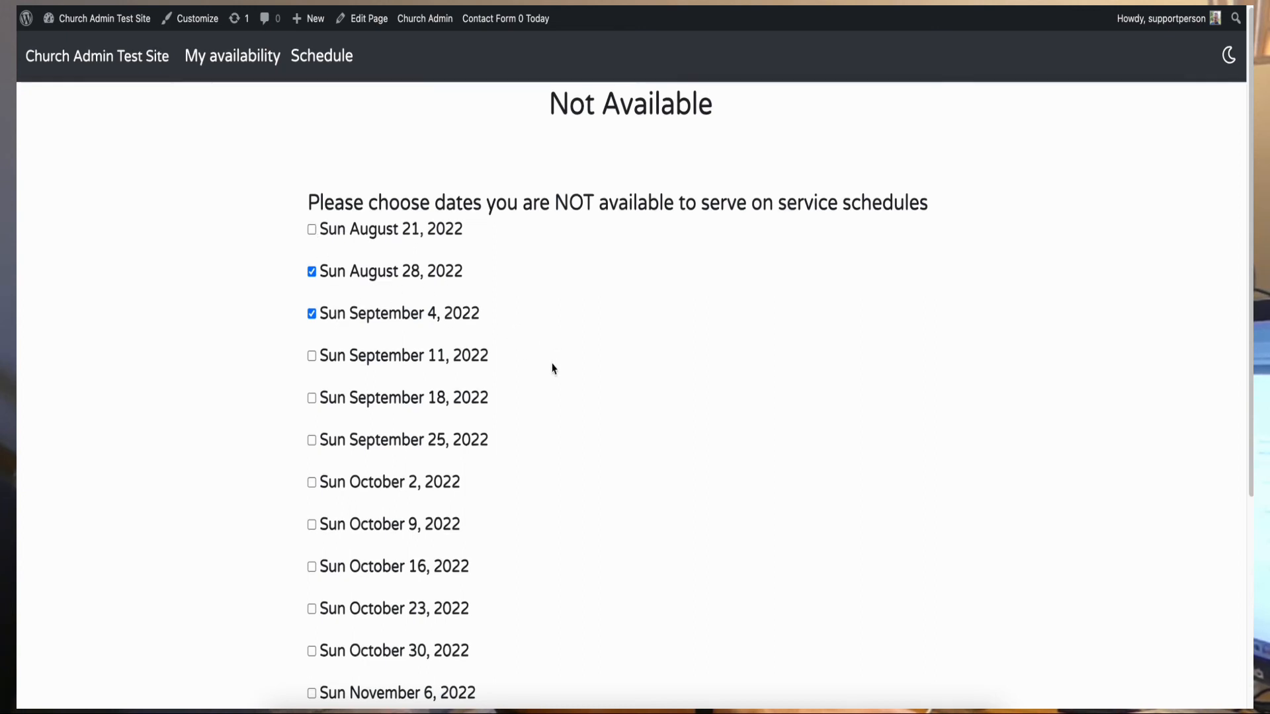
scroll(553, 369, "down", 5)
left_click(340, 641)
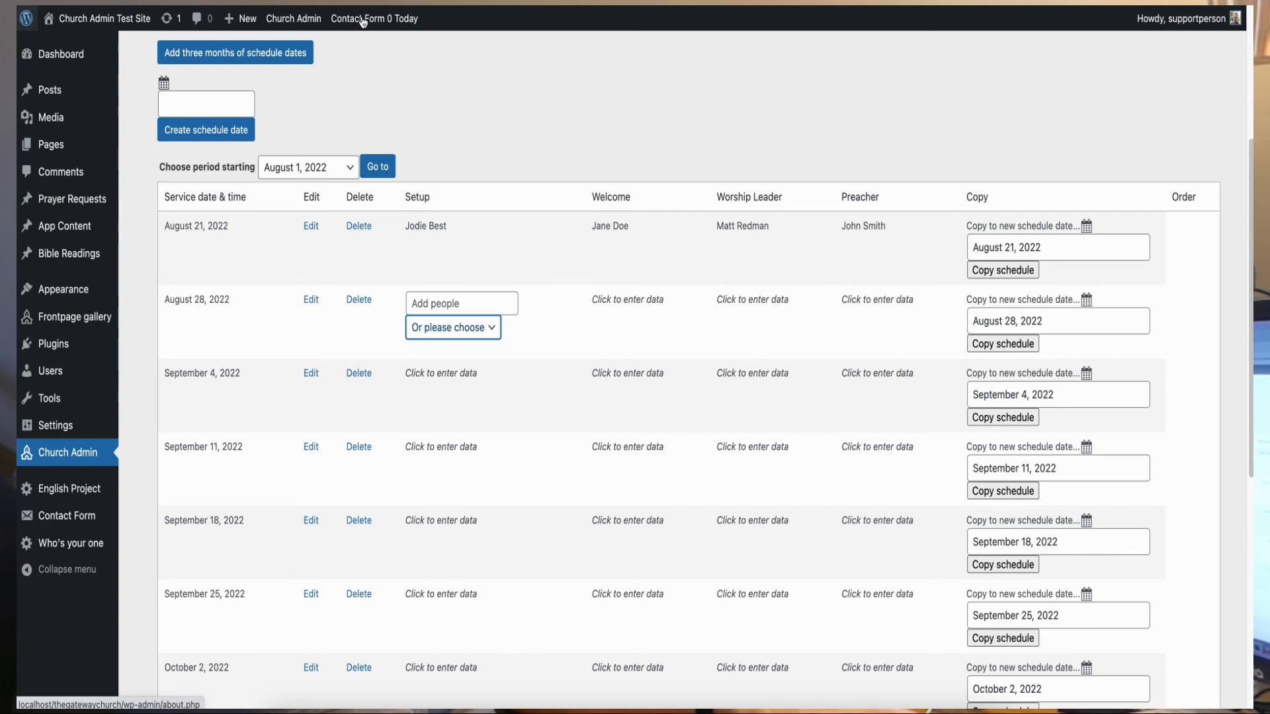
- Assign a person from the church list to the August 21 Welcome slot and save it
left_click(554, 337)
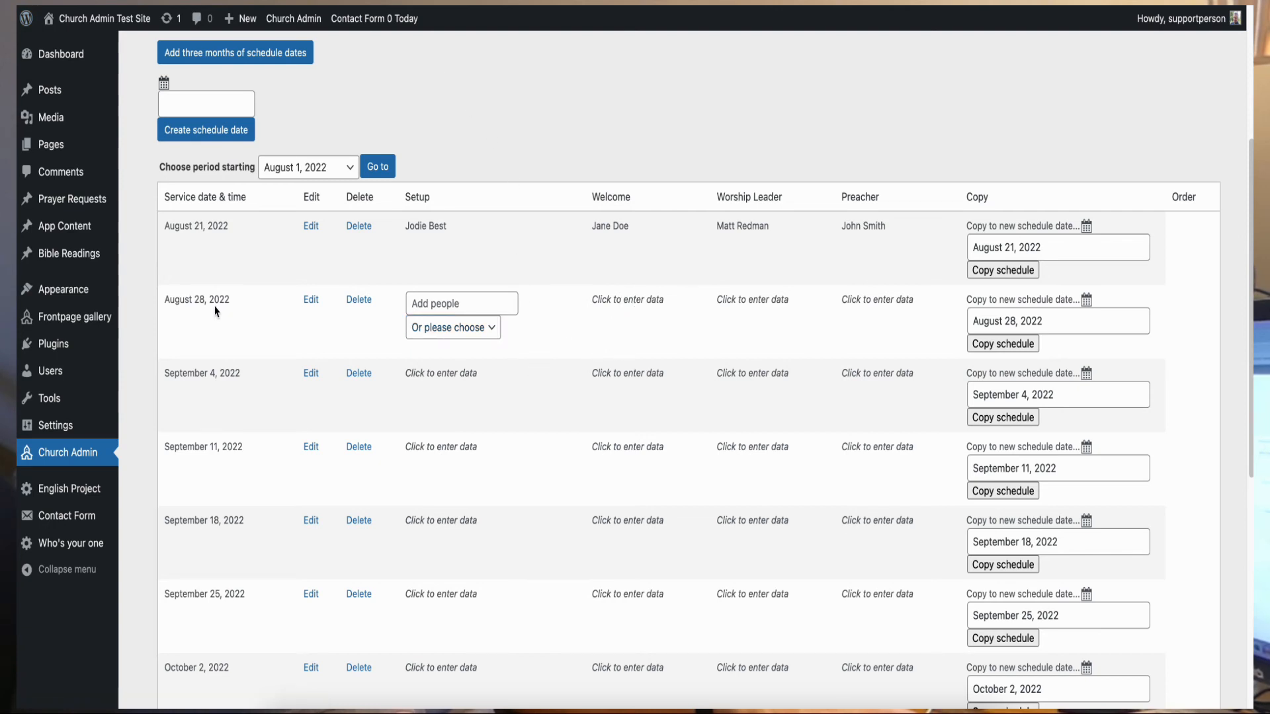
left_click(622, 299)
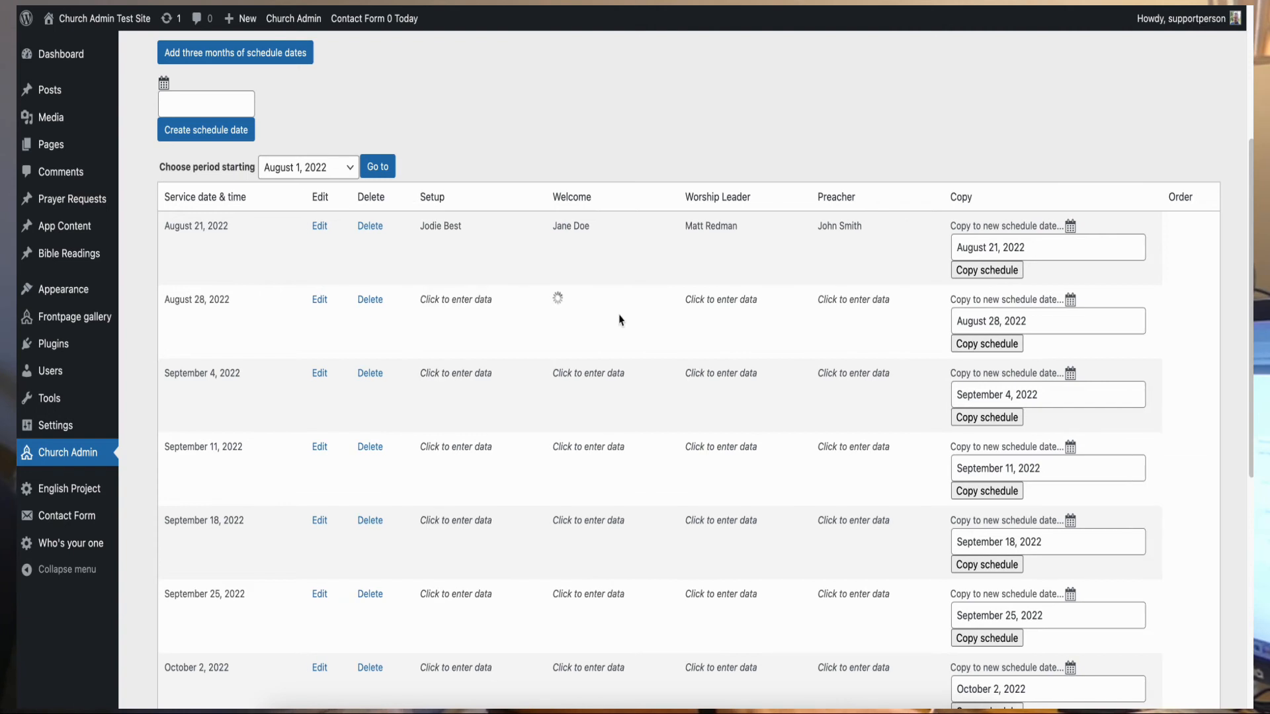
left_click(616, 328)
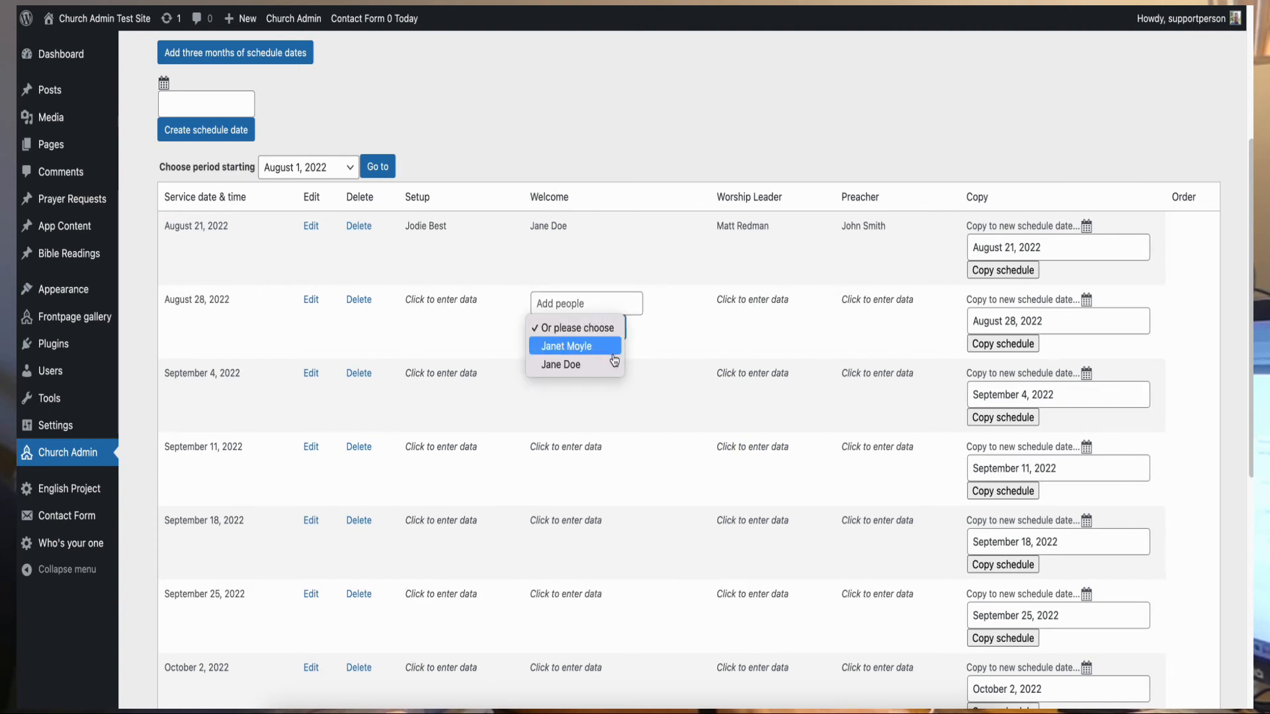
left_click(554, 233)
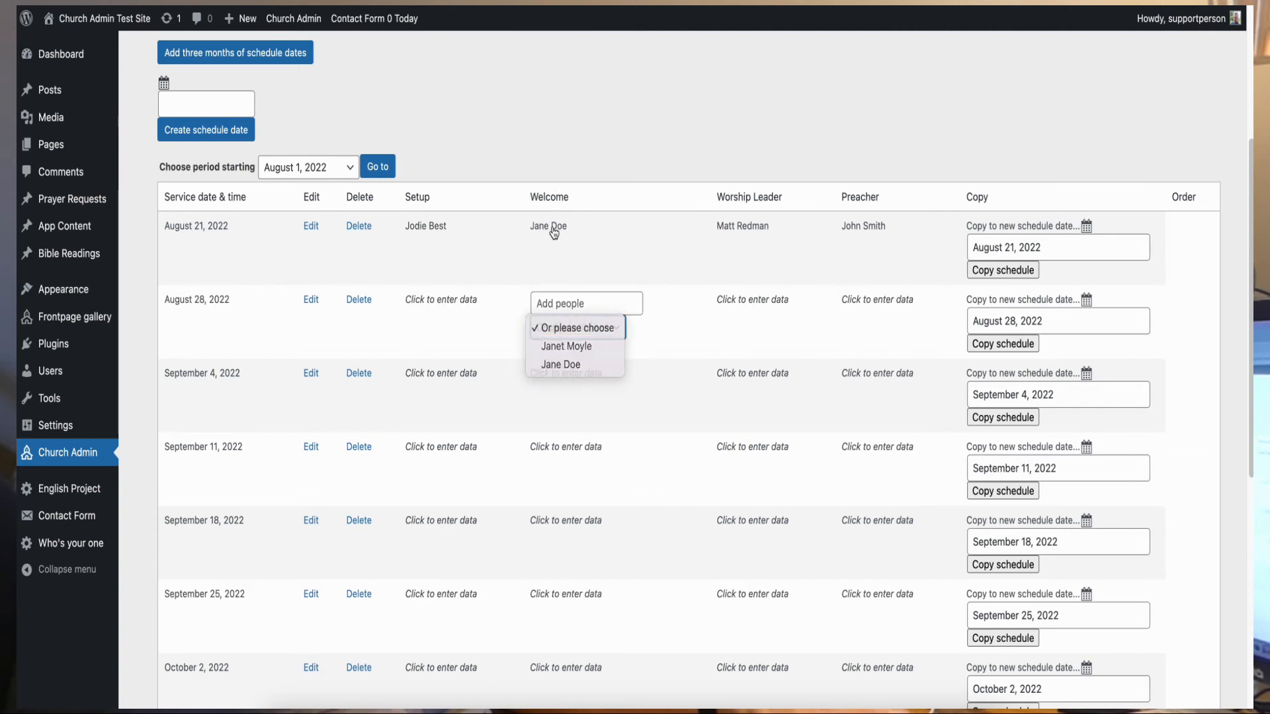
left_click(555, 227)
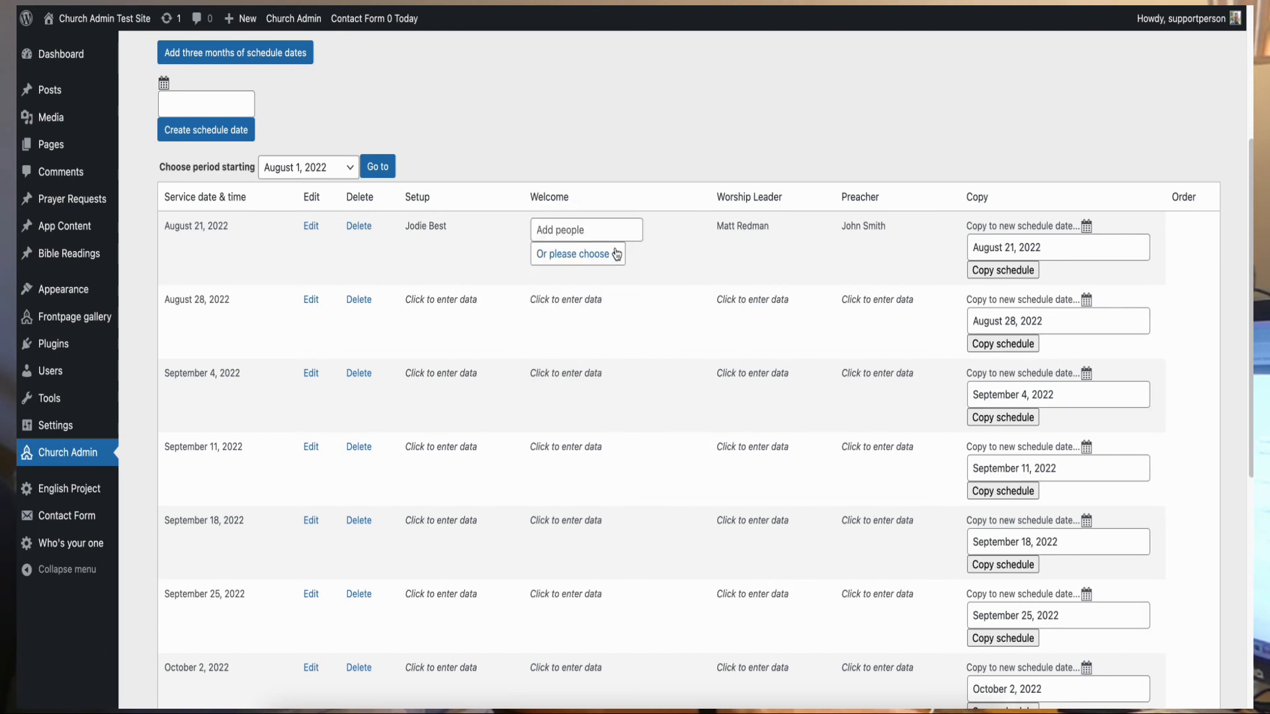
left_click(615, 250)
left_click(622, 342)
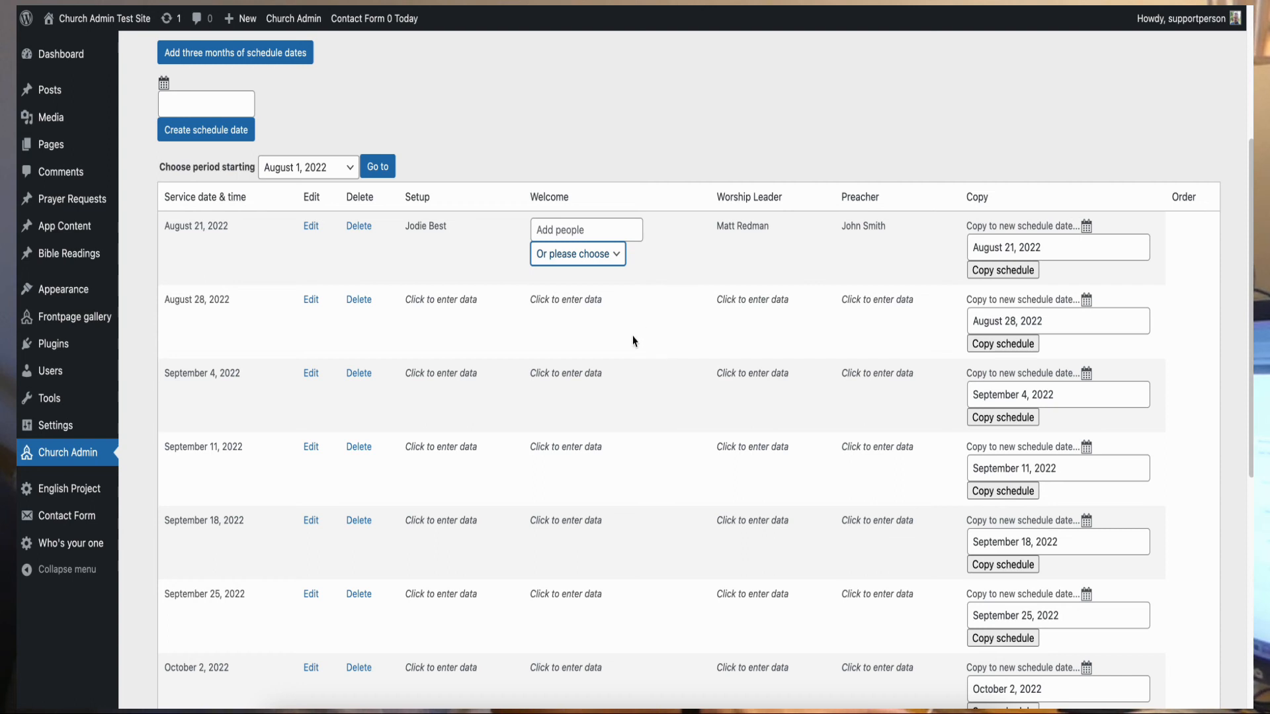
left_click(612, 256)
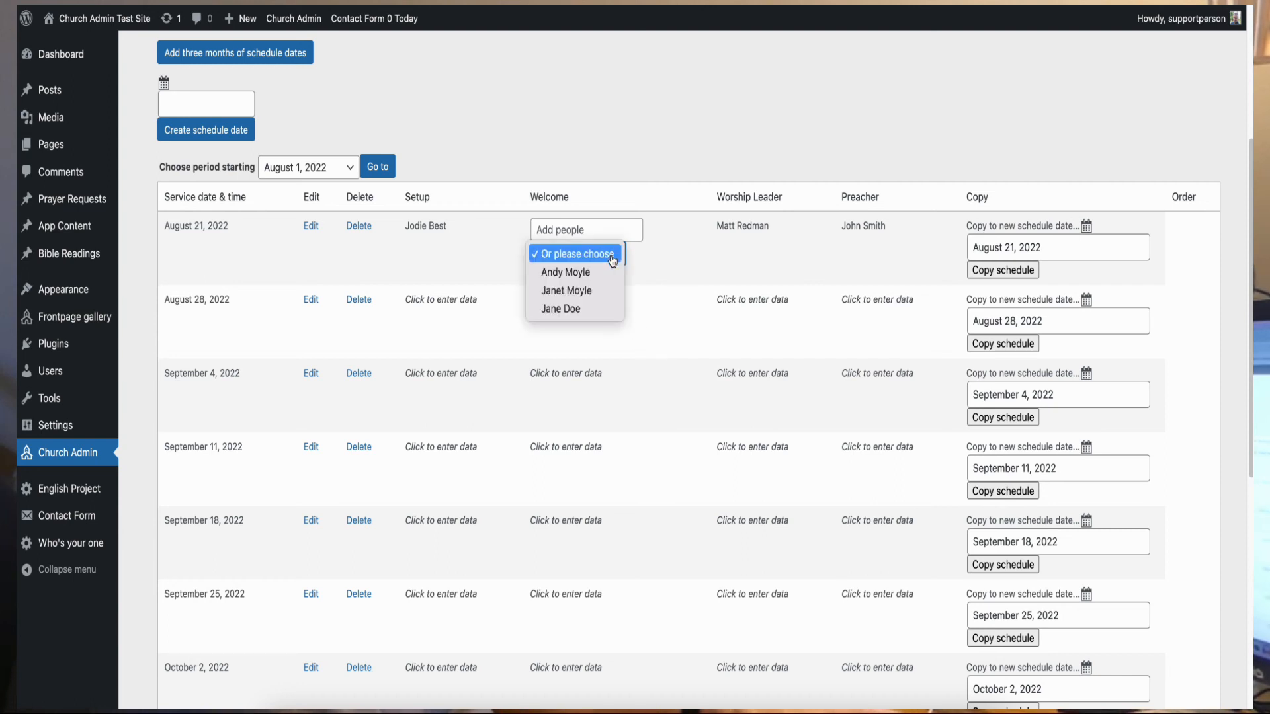
left_click(605, 275)
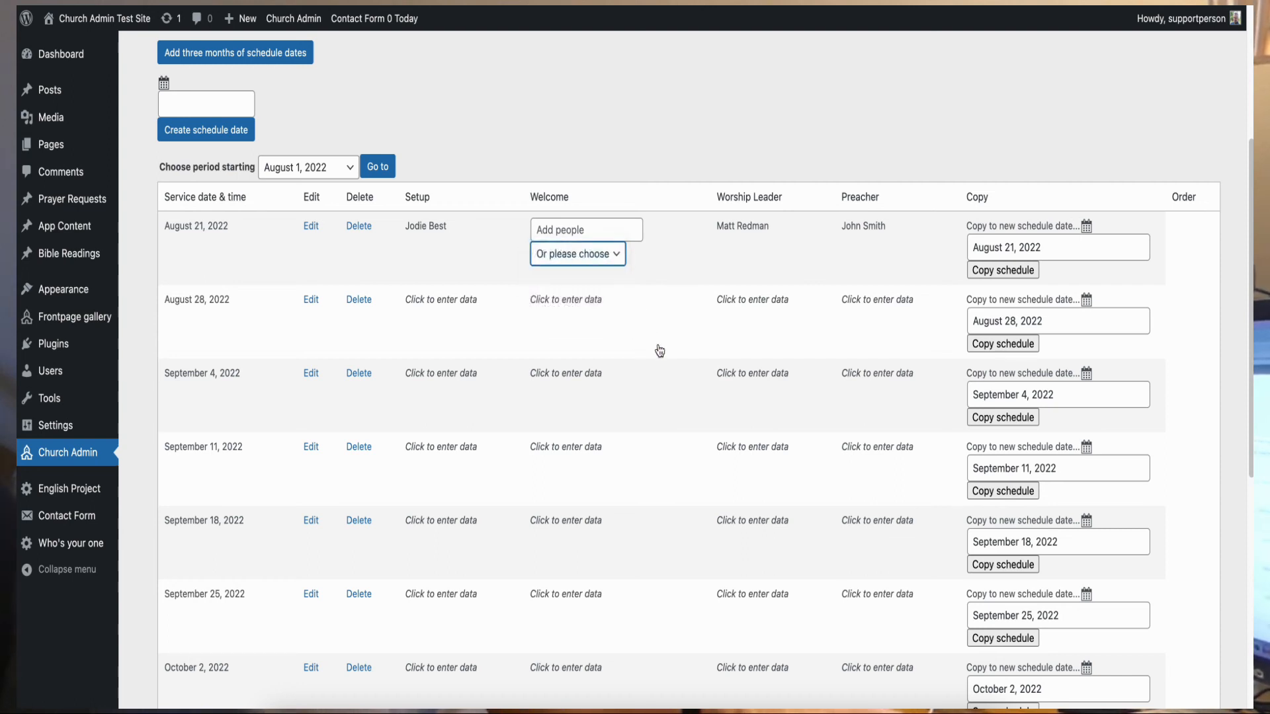
left_click(587, 307)
- After a typed name fails, pick a listed person for the August 28 Welcome slot
left_click(580, 305)
type("Andy Moyle")
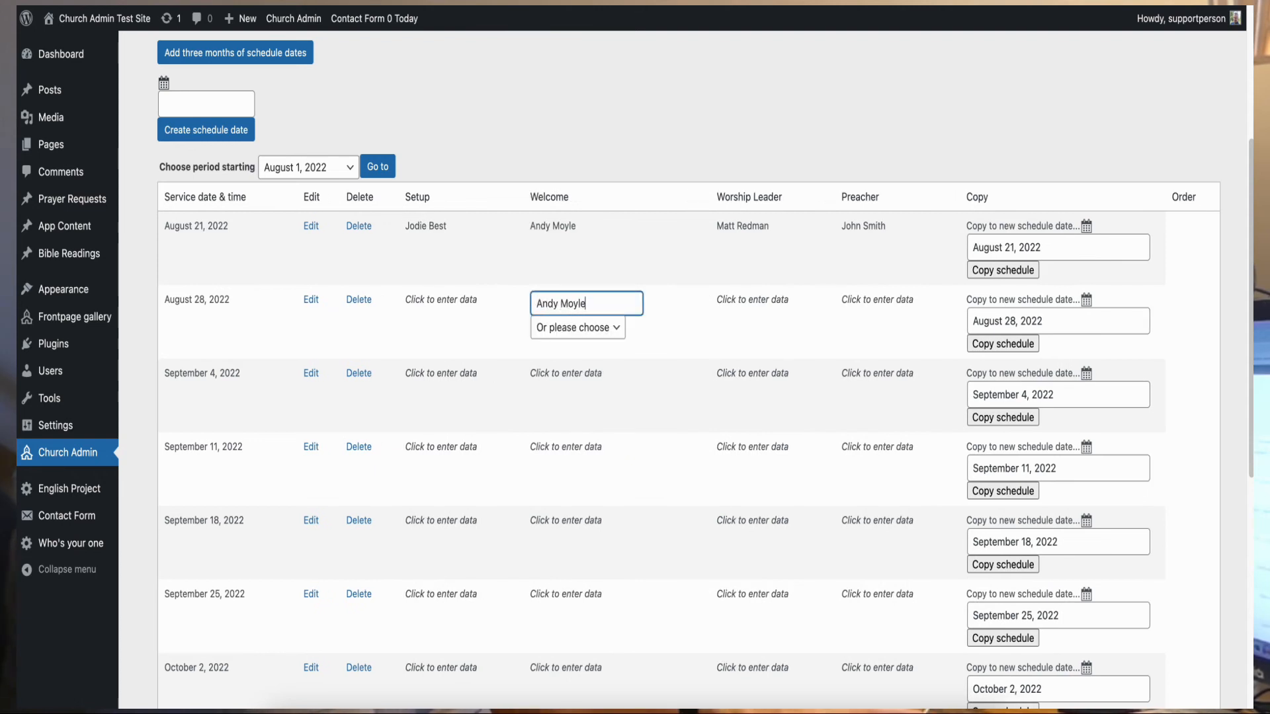
left_click(648, 327)
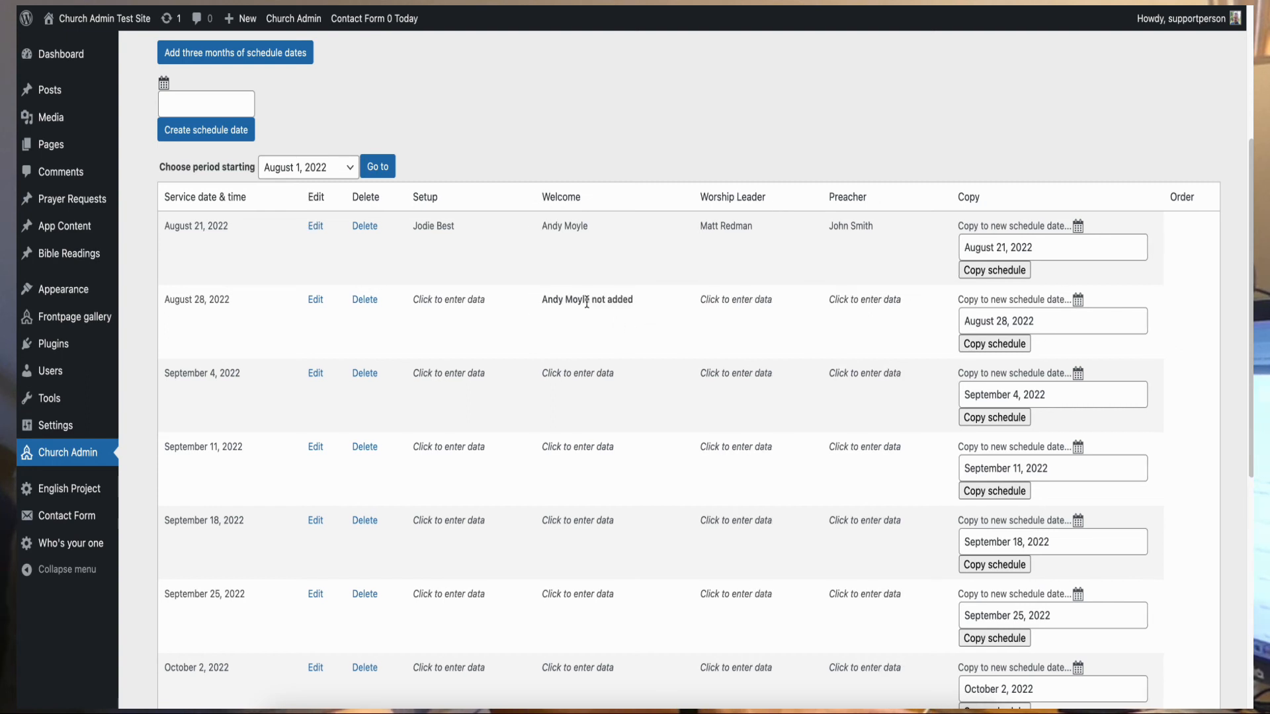
left_click(580, 299)
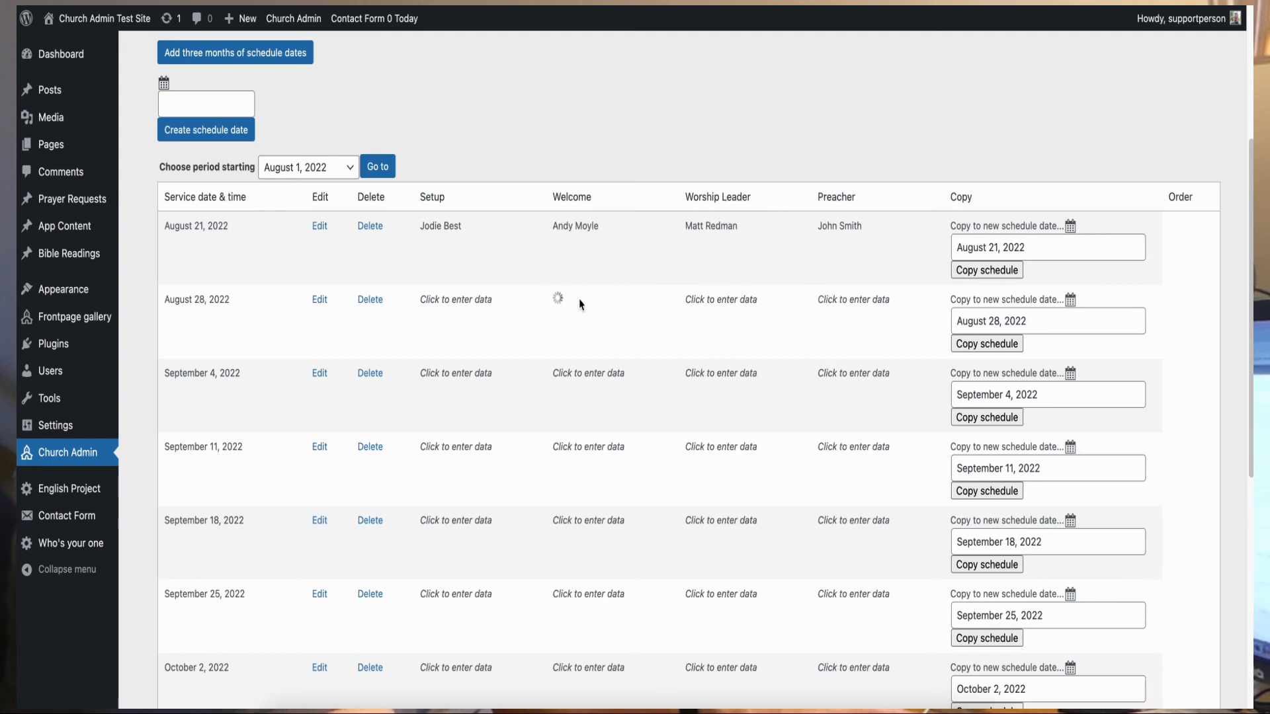
left_click(580, 329)
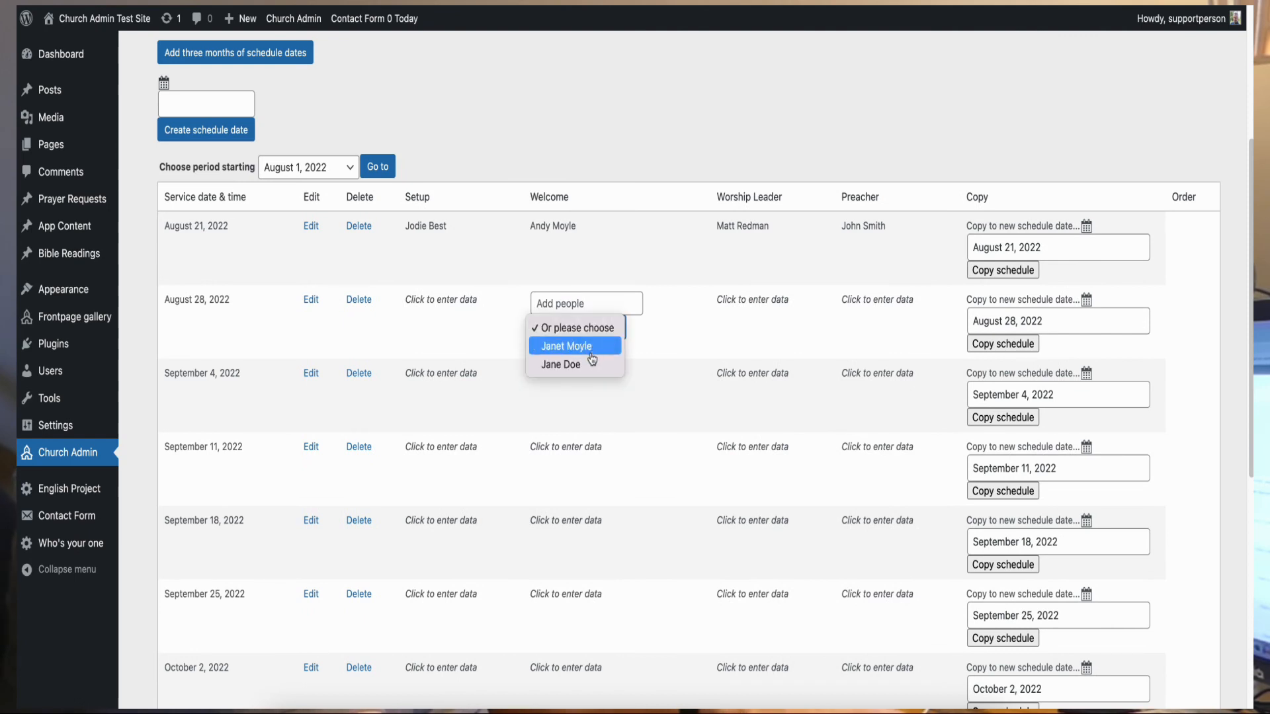
left_click(594, 364)
left_click(658, 332)
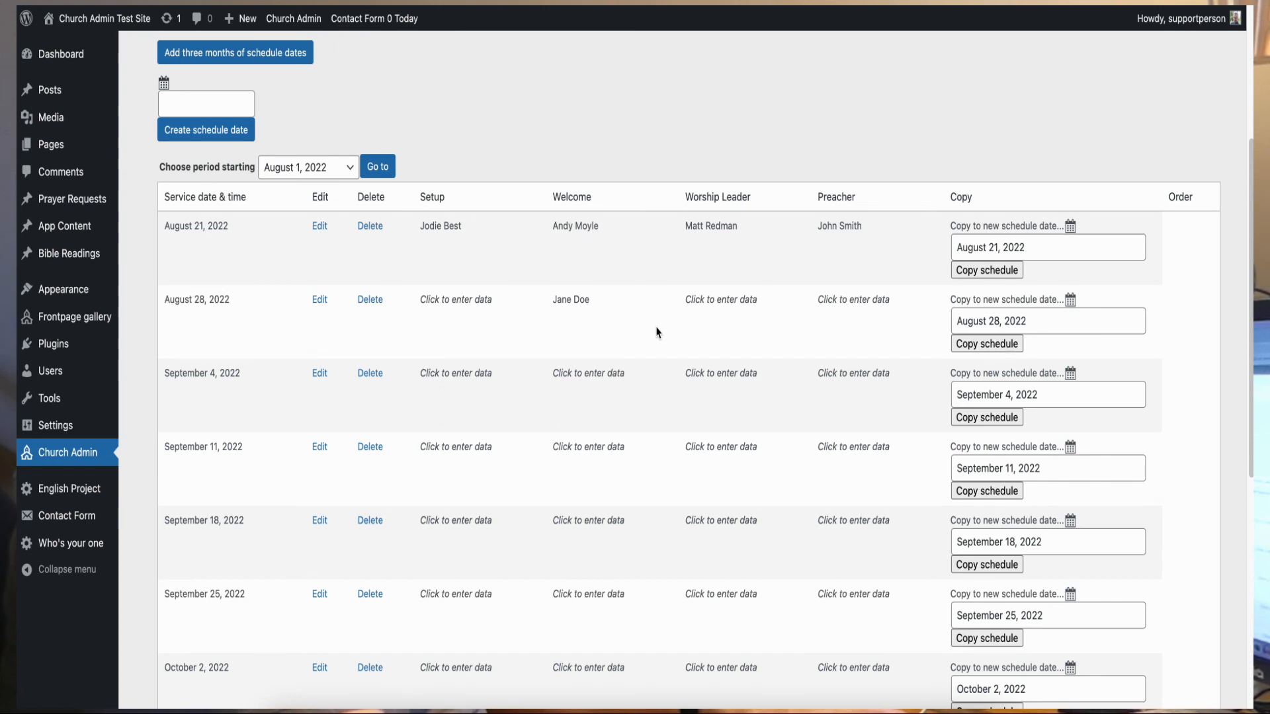
scroll(592, 183, "up", 1)
scroll(593, 183, "up", 2)
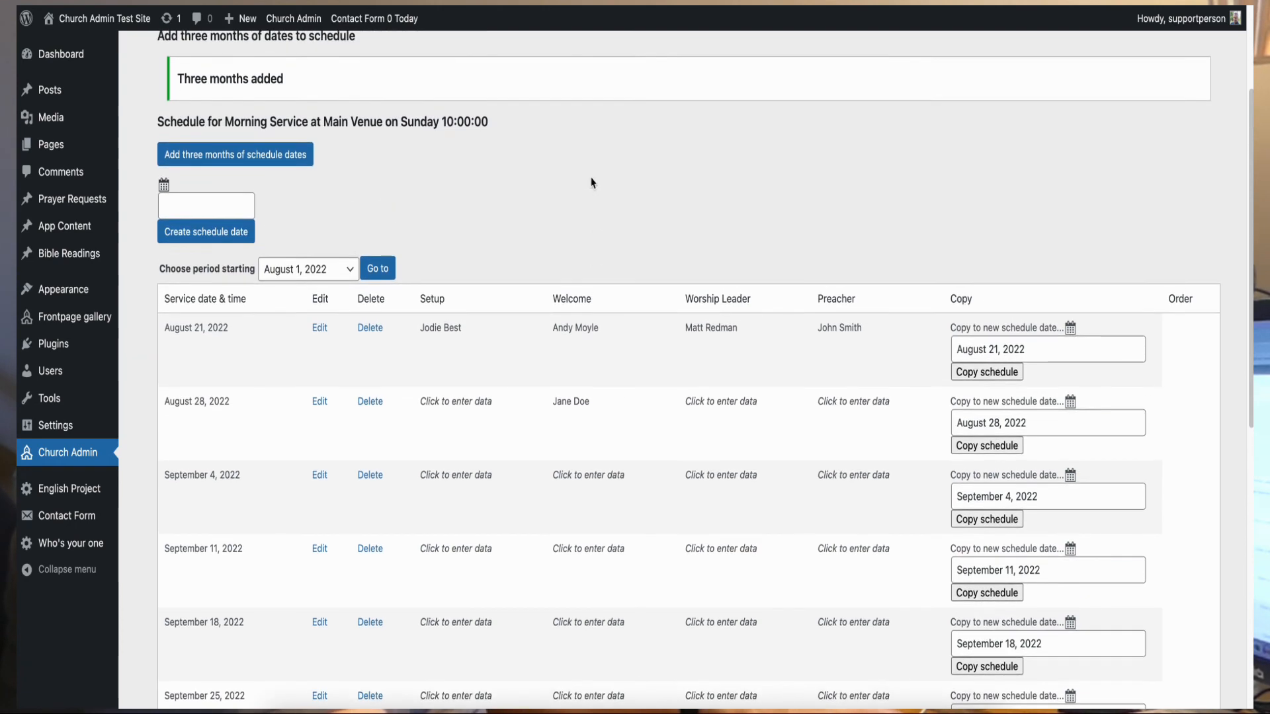
scroll(582, 238, "down", 1)
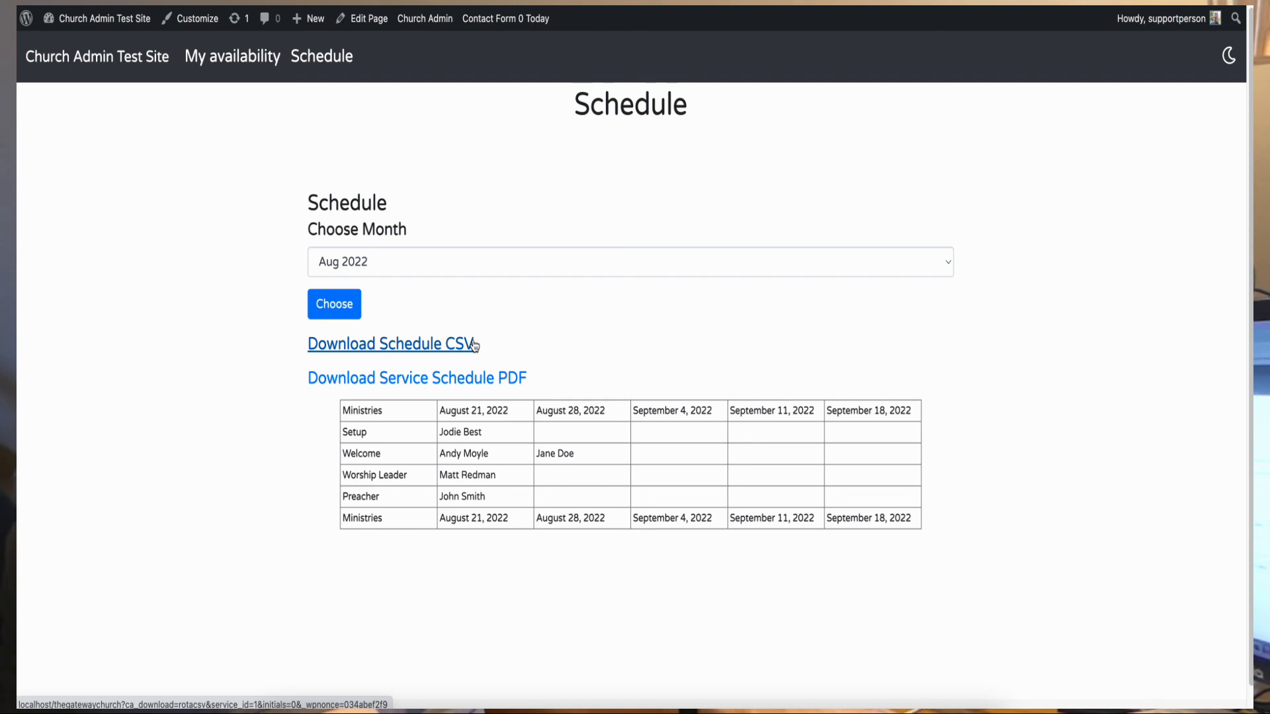
left_click(496, 260)
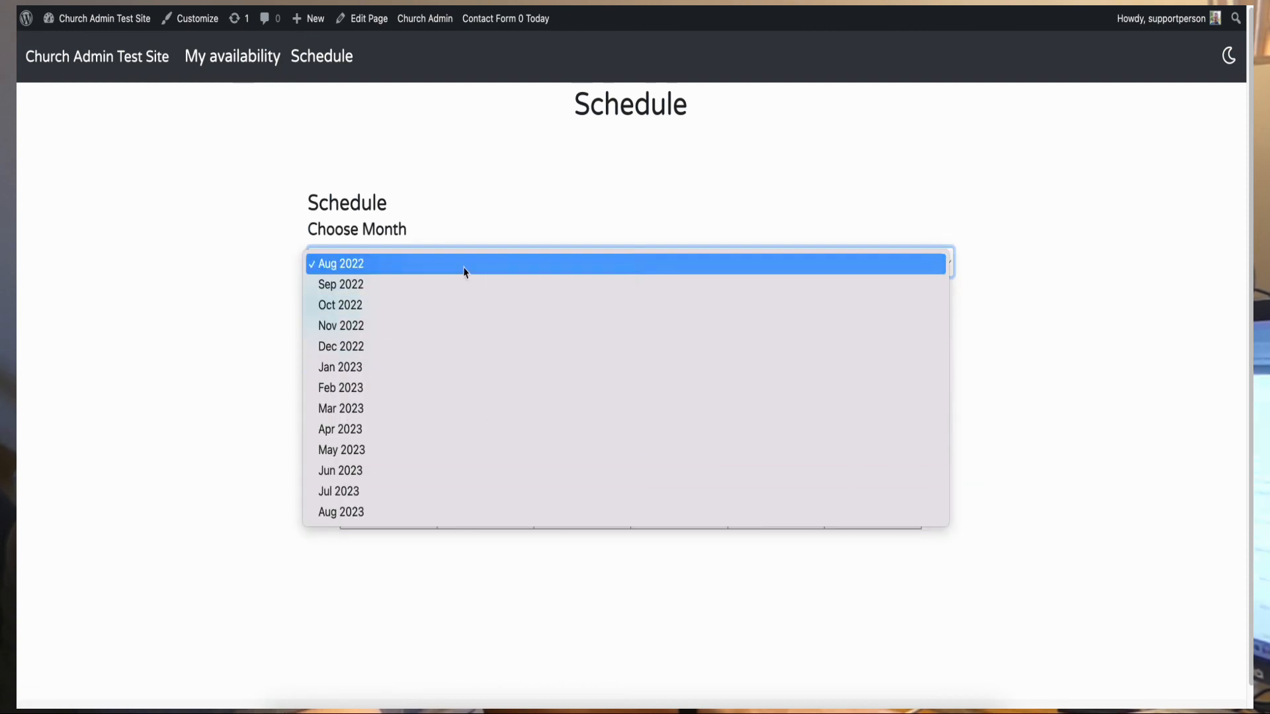
left_click(489, 179)
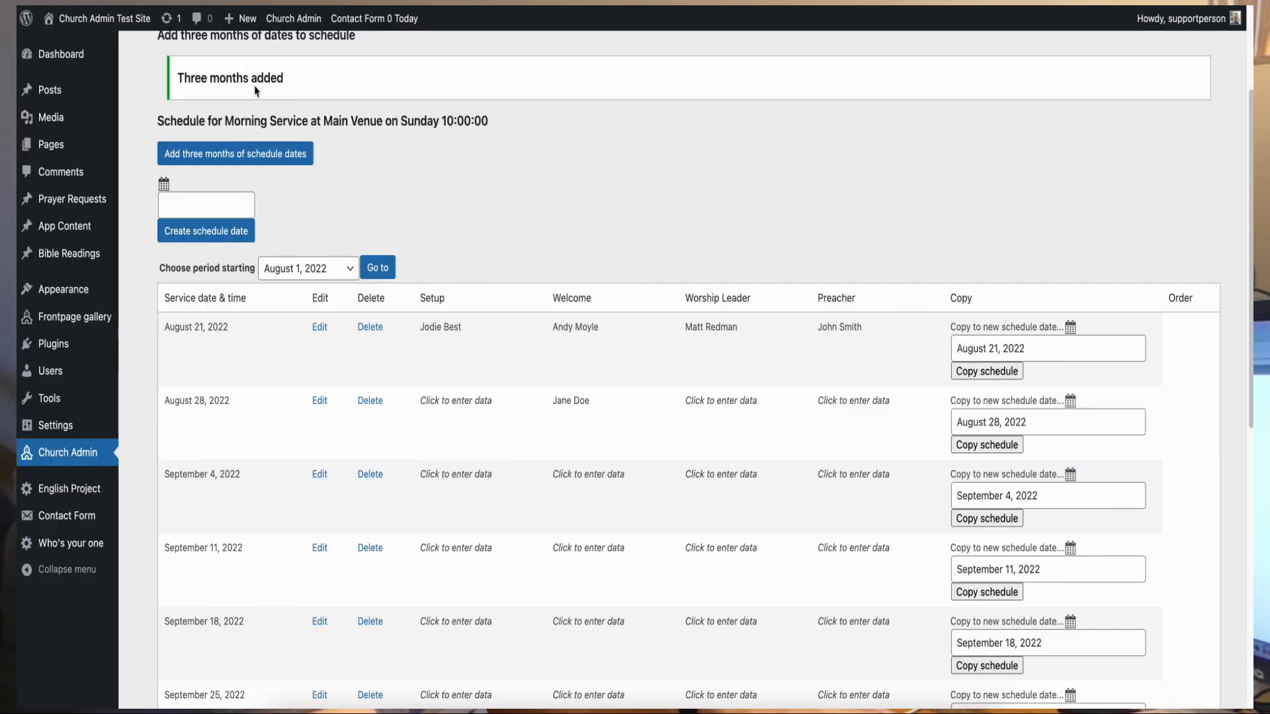
- Switch to the 'Auto email schedule' section from the Section menu
scroll(214, 102, "up", 5)
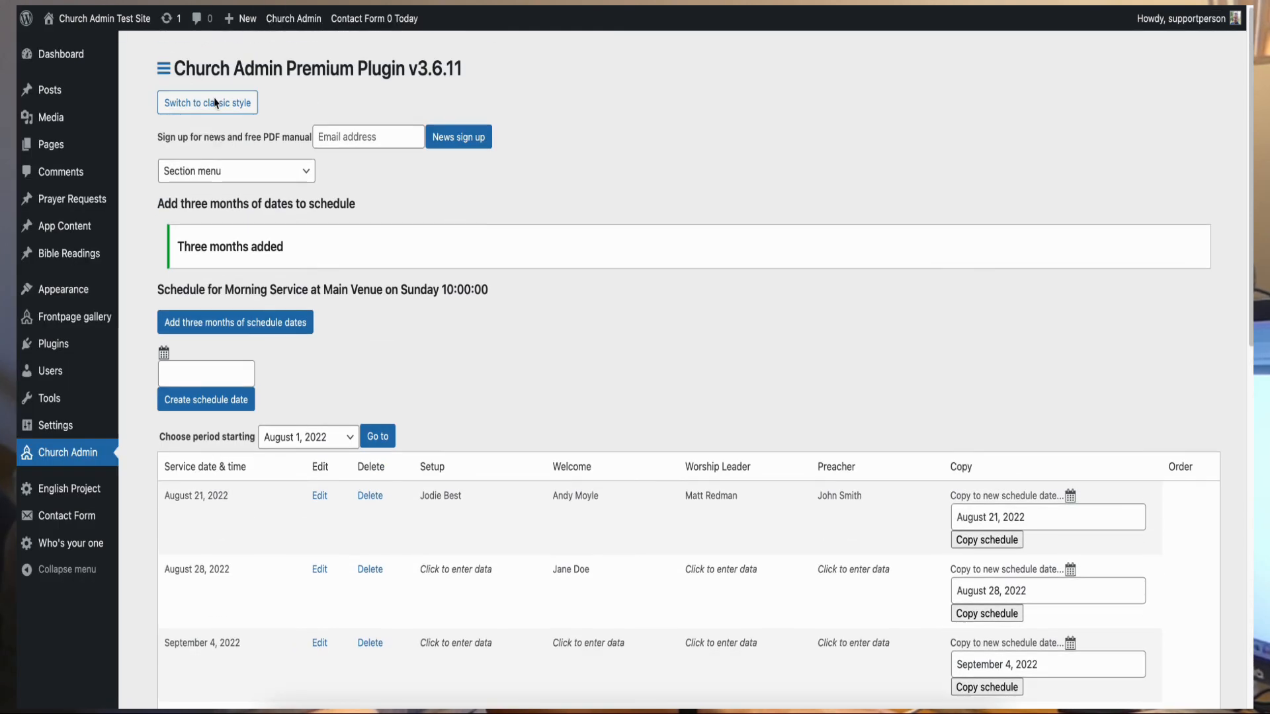
left_click(308, 172)
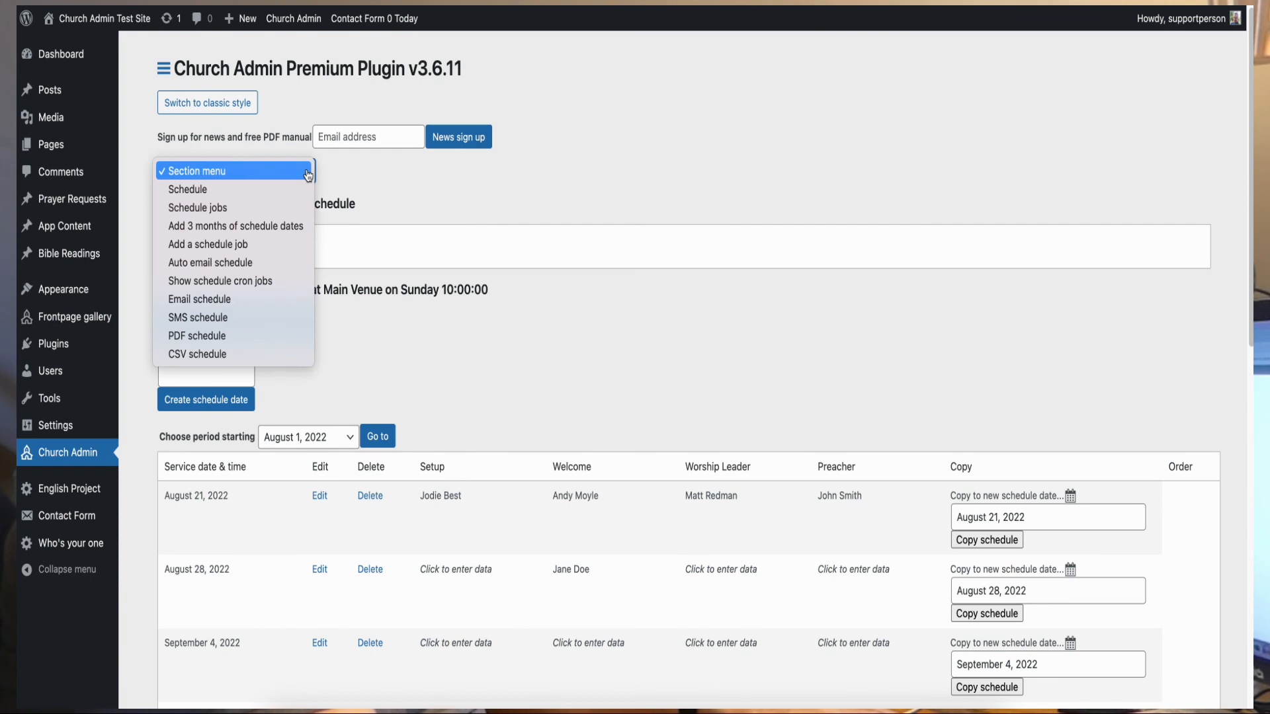
left_click(294, 264)
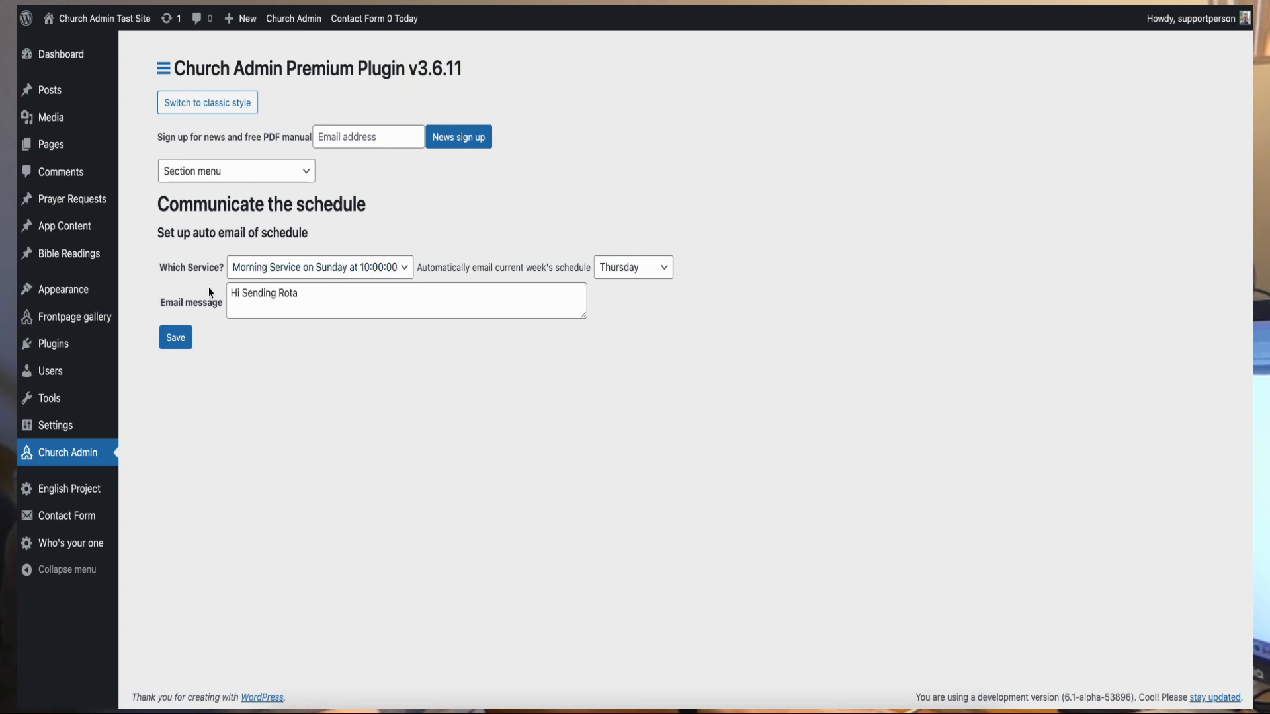
- Save a Morning Service rota auto-email sent every Thursday with message 'Hi Sending Rota'
left_click(301, 172)
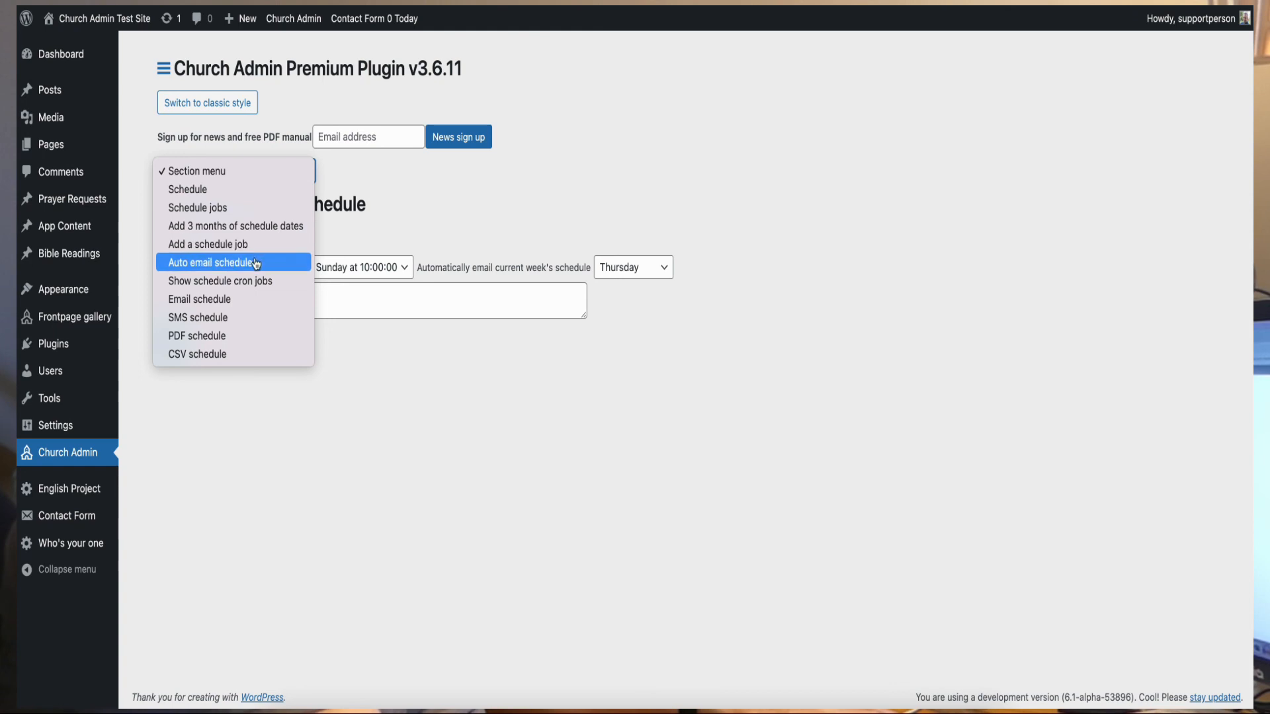
left_click(497, 227)
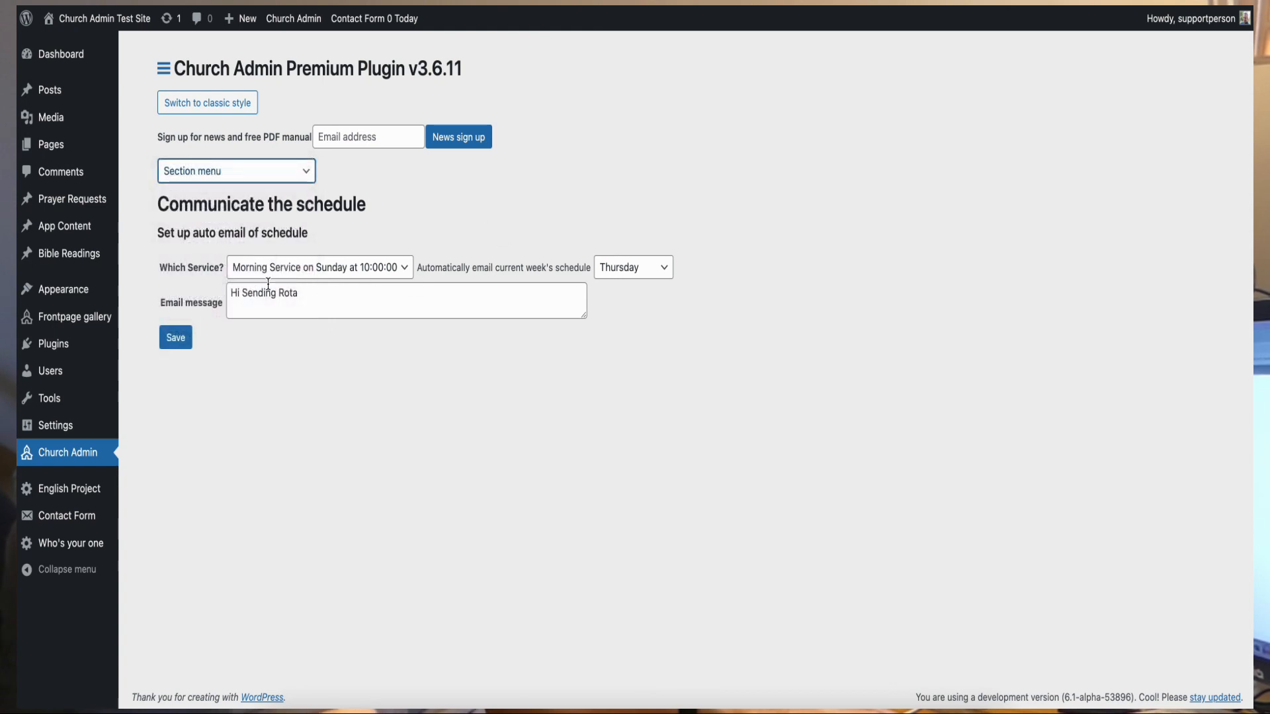
left_click(404, 267)
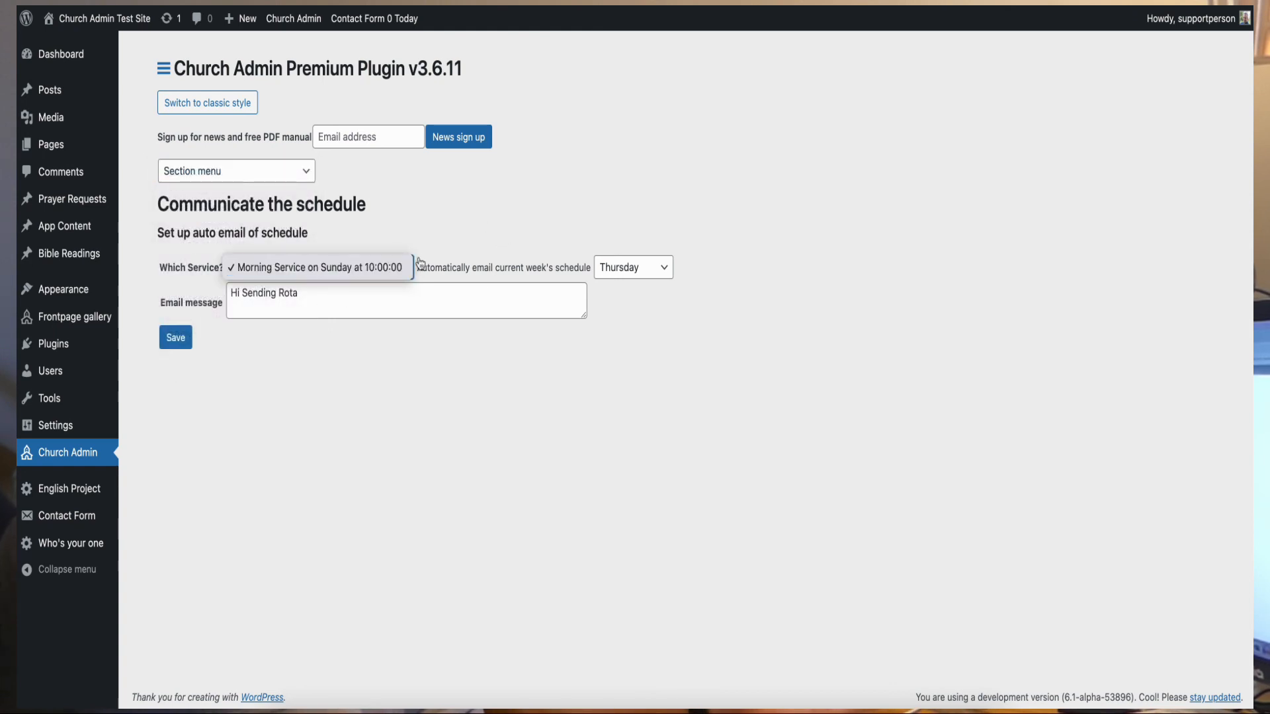
left_click(668, 268)
left_click(668, 269)
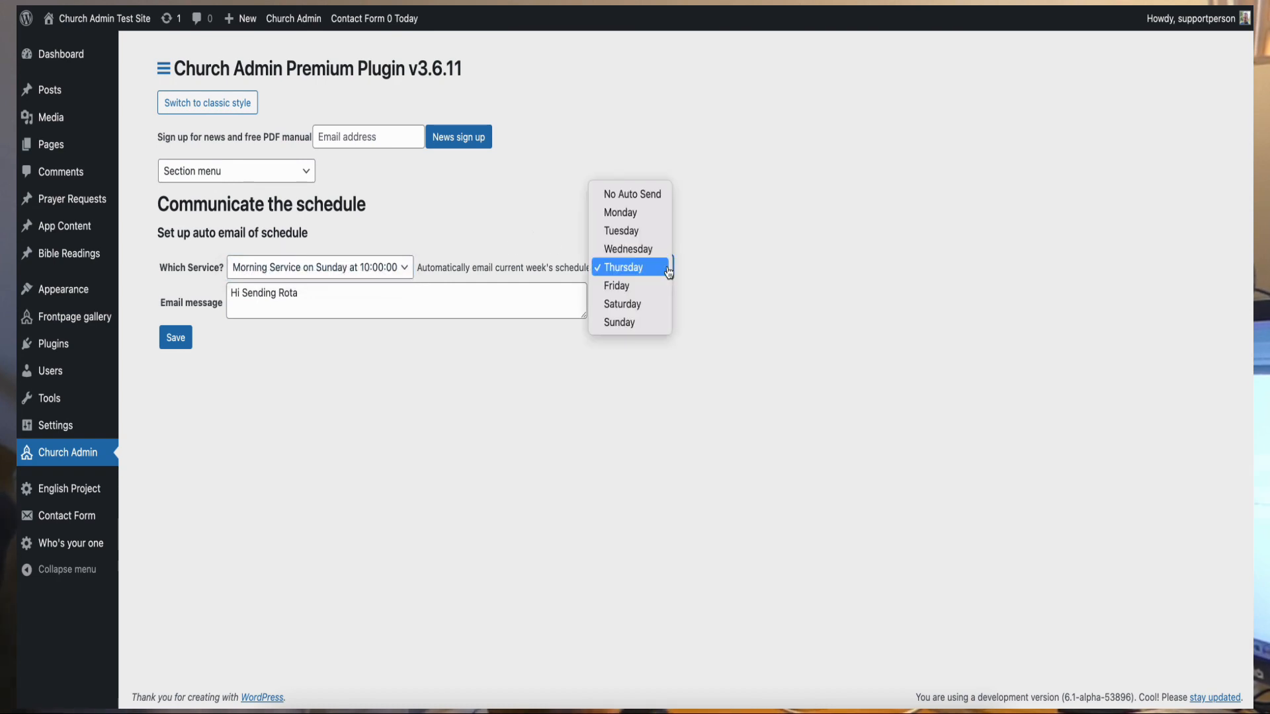
left_click(668, 269)
left_click(316, 287)
left_click_drag(583, 316, 557, 406)
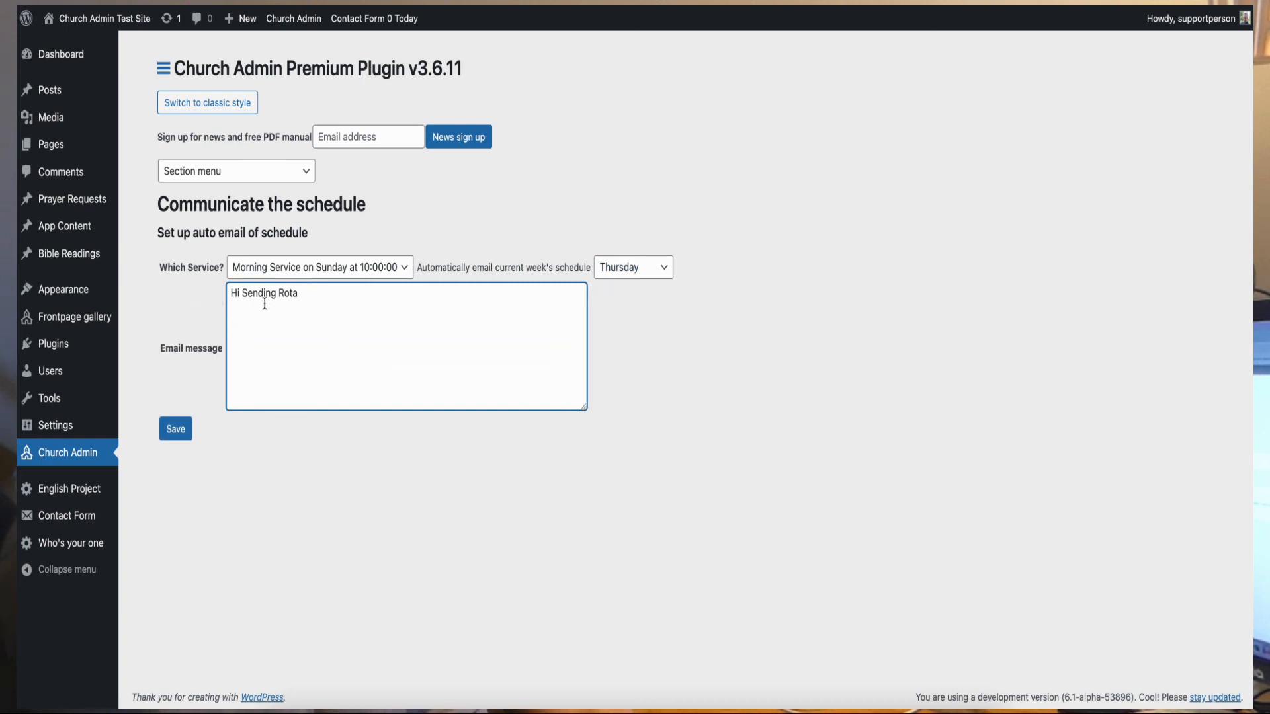
left_click(175, 437)
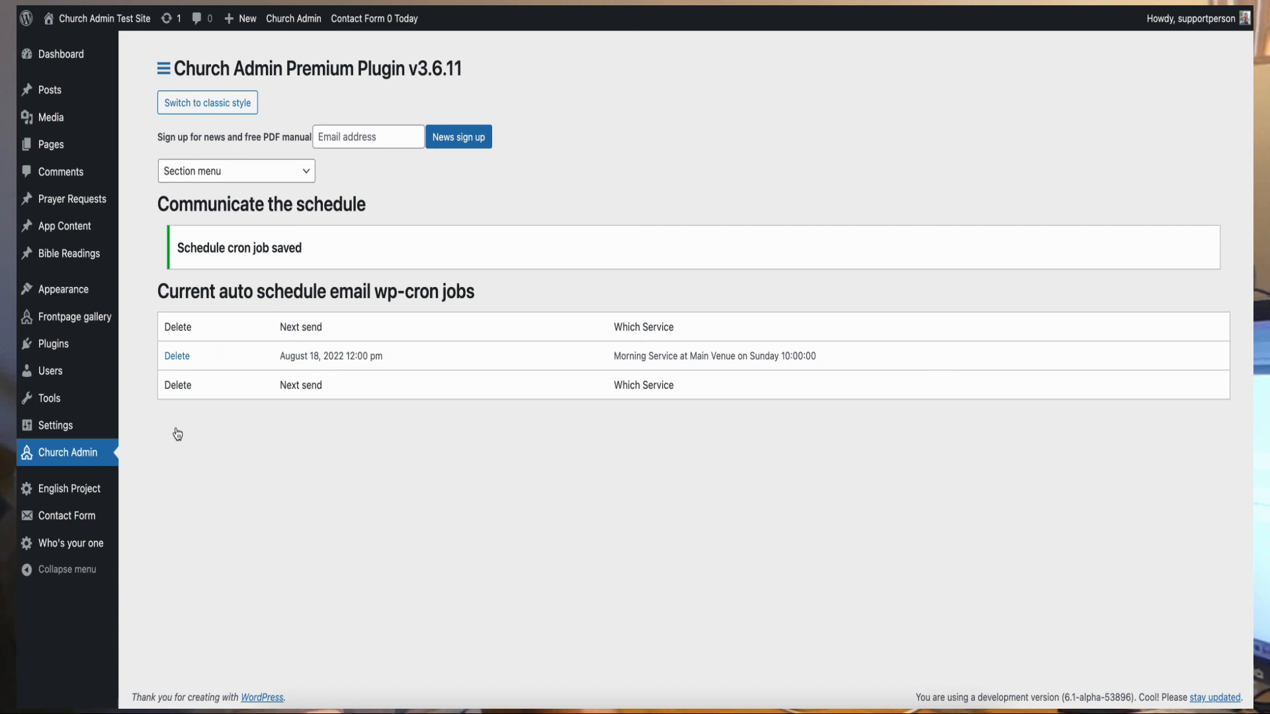
left_click(307, 171)
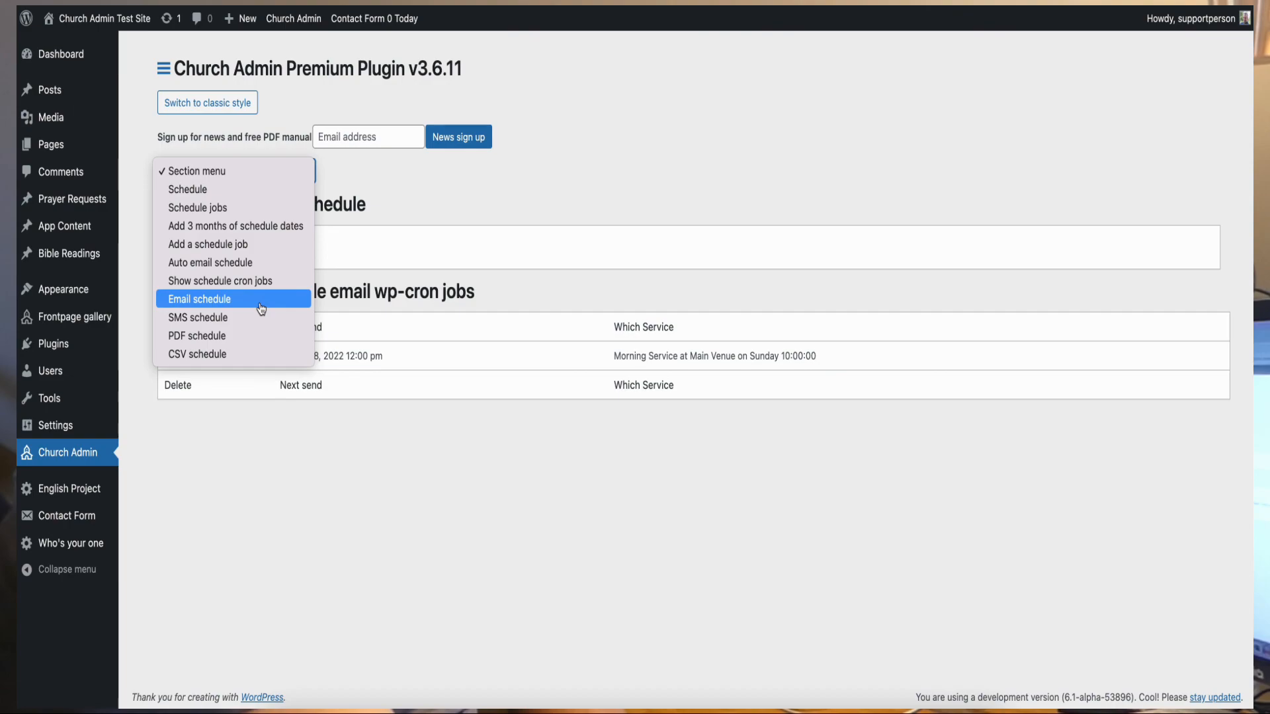